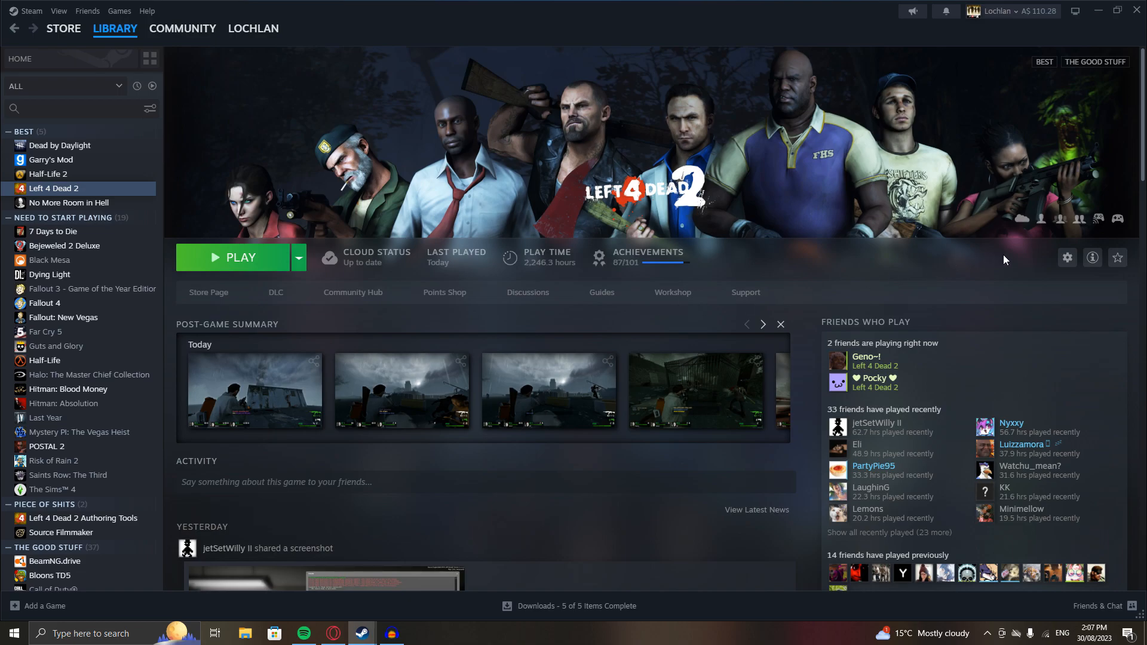
Open the local installation folder of Left 4 Dead 2 from its library management options
left_click(1067, 258)
mouse_move(1100, 345)
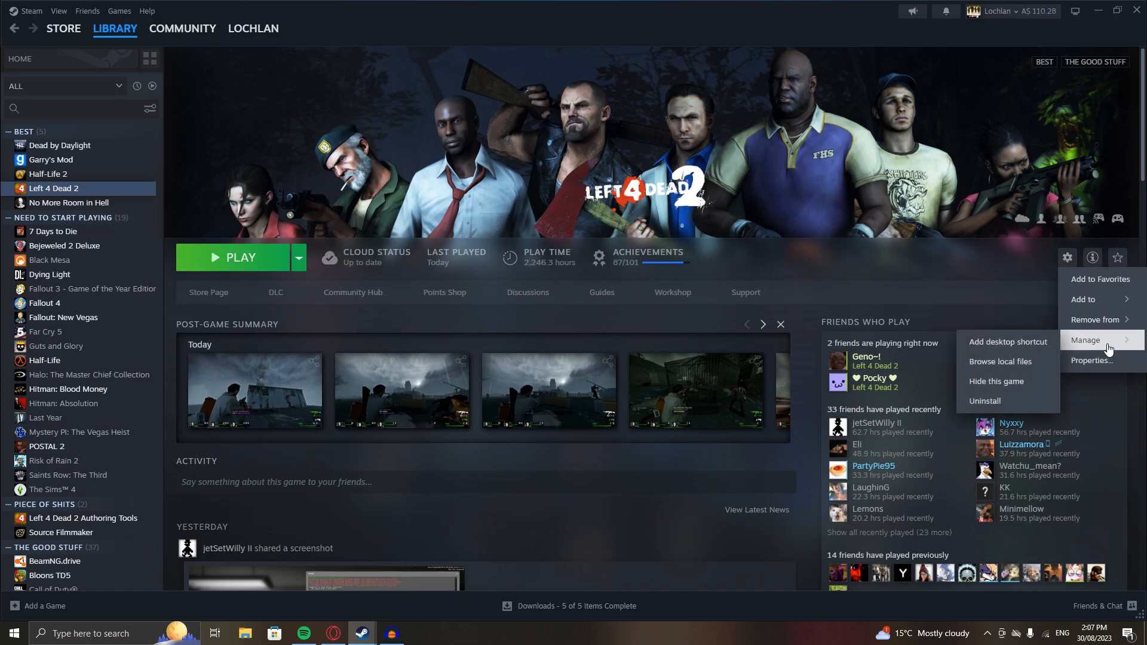
left_click(1007, 364)
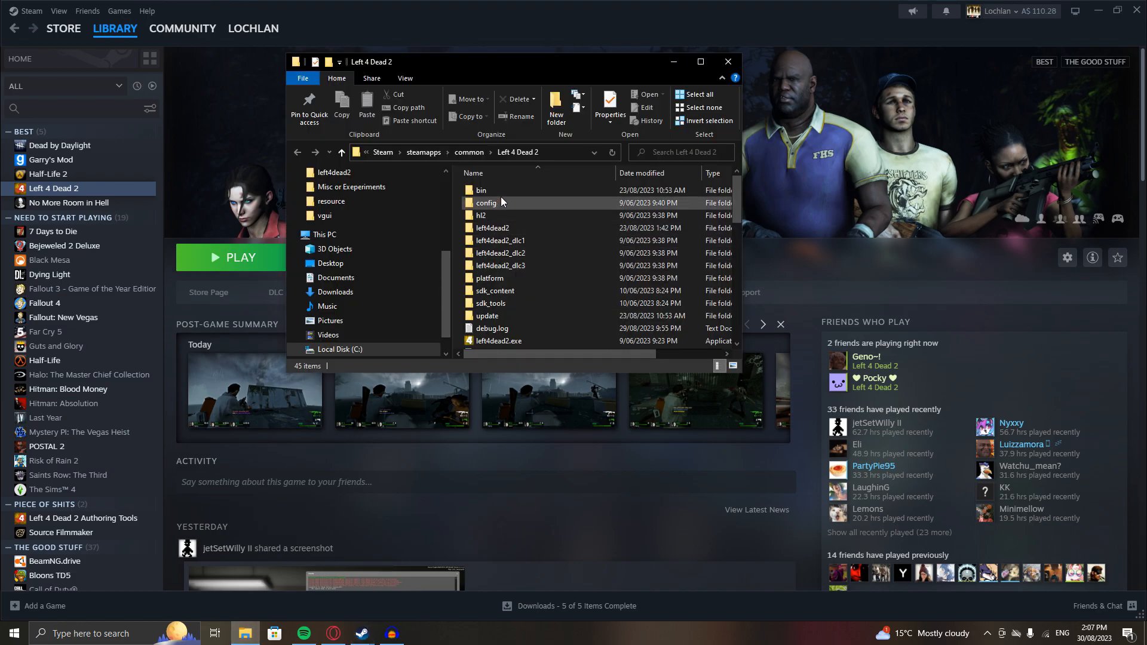
Open l4d360ui_tu_english.txt from the game's update\resource folder and maximize its window
double_click(491, 317)
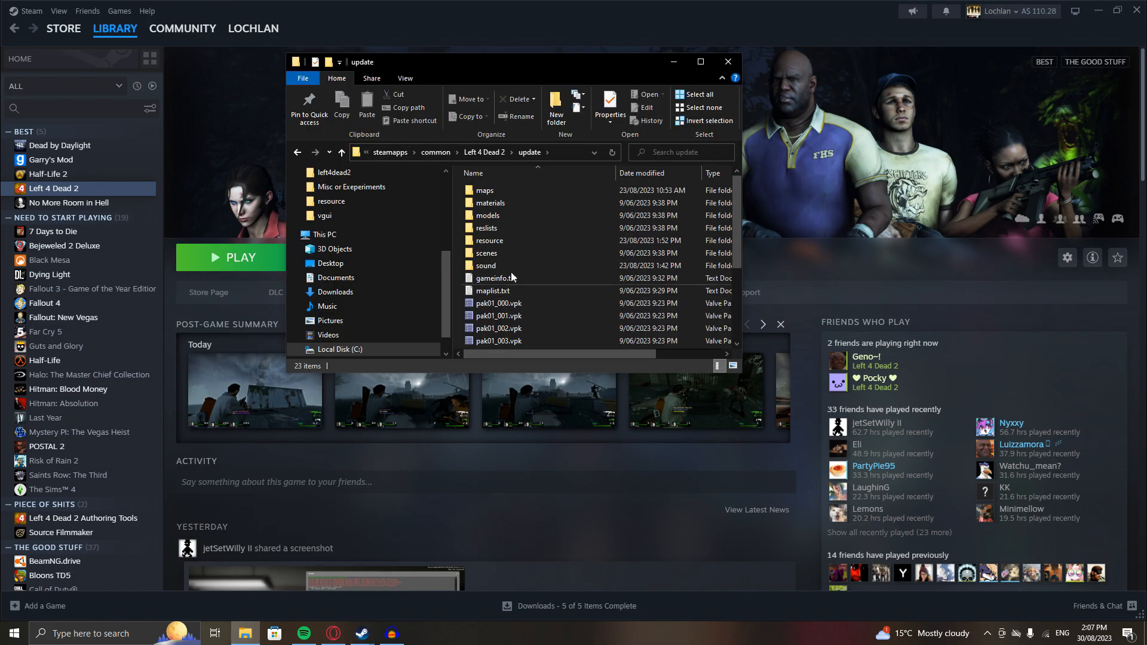
double_click(503, 245)
scroll(707, 283, "down", 10)
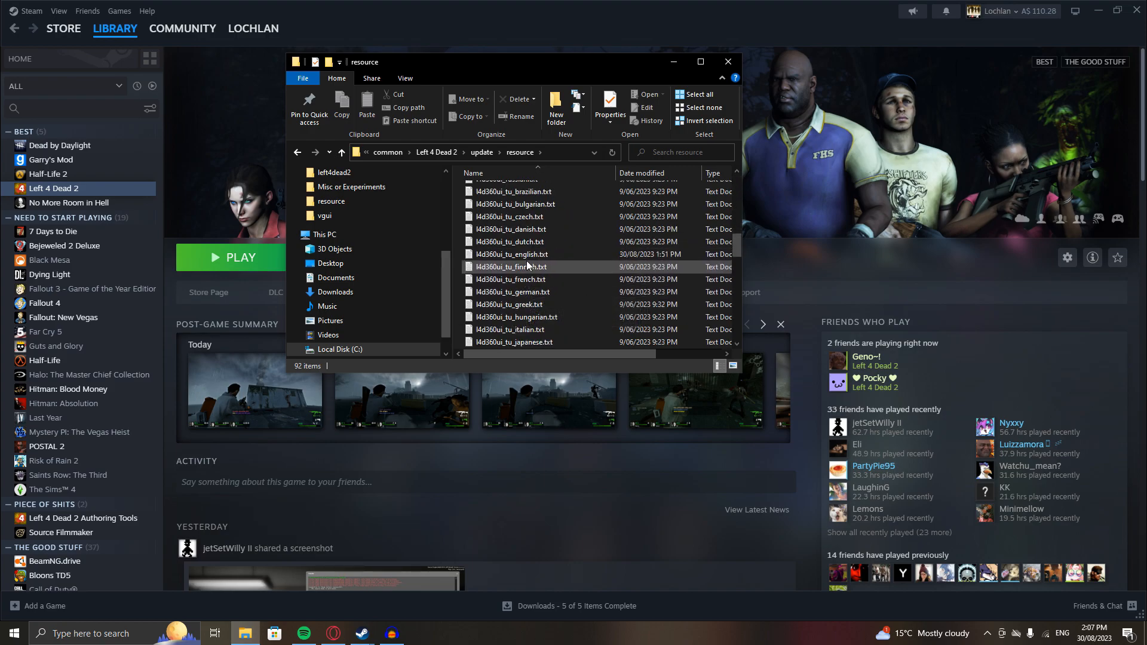
left_click(491, 255)
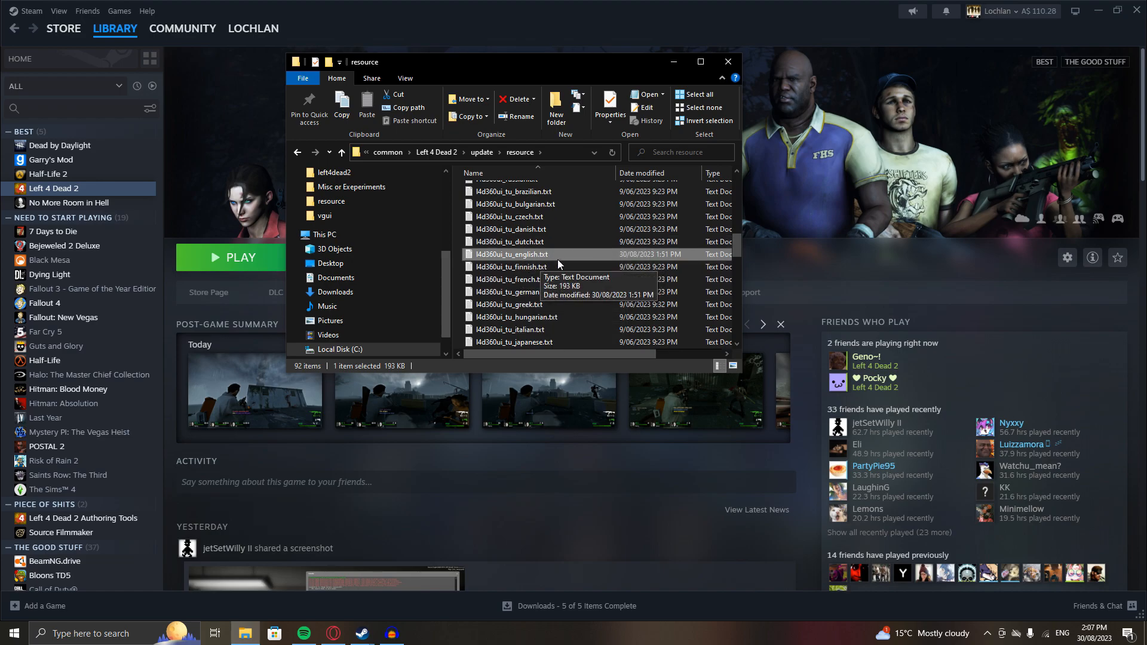
left_click(537, 253)
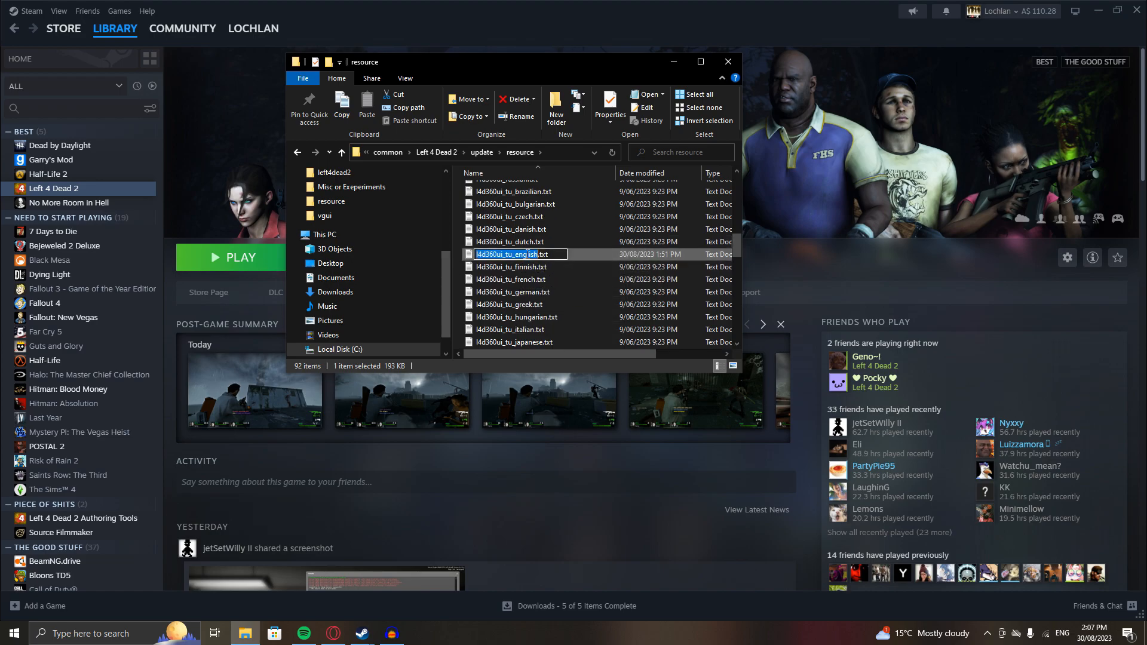
double_click(598, 256)
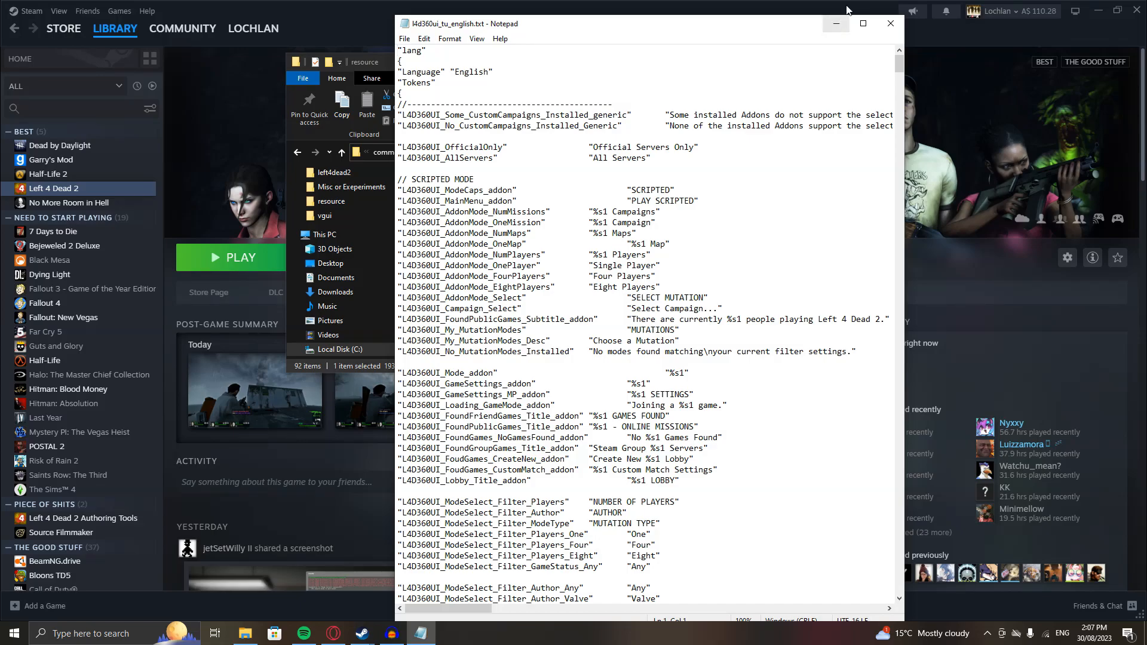
left_click(863, 23)
Look through the text file's menu, filter and difficulty strings to find the campaign and level name entries
scroll(268, 193, "down", 5)
scroll(268, 193, "down", 2)
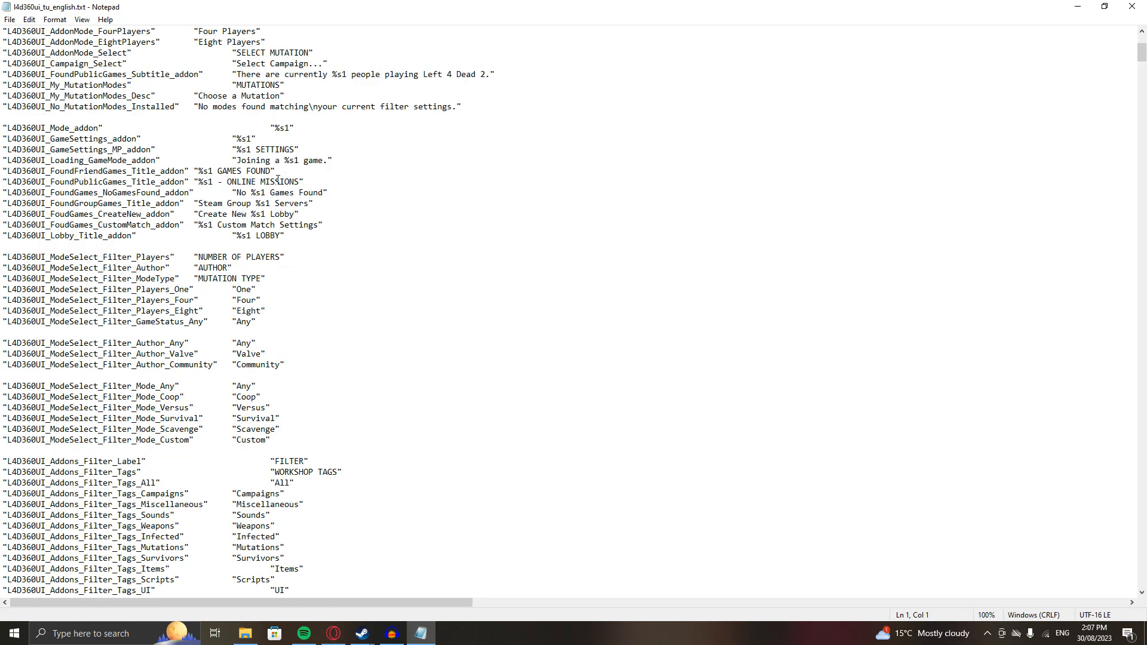
scroll(274, 182, "down", 11)
scroll(310, 180, "up", 1)
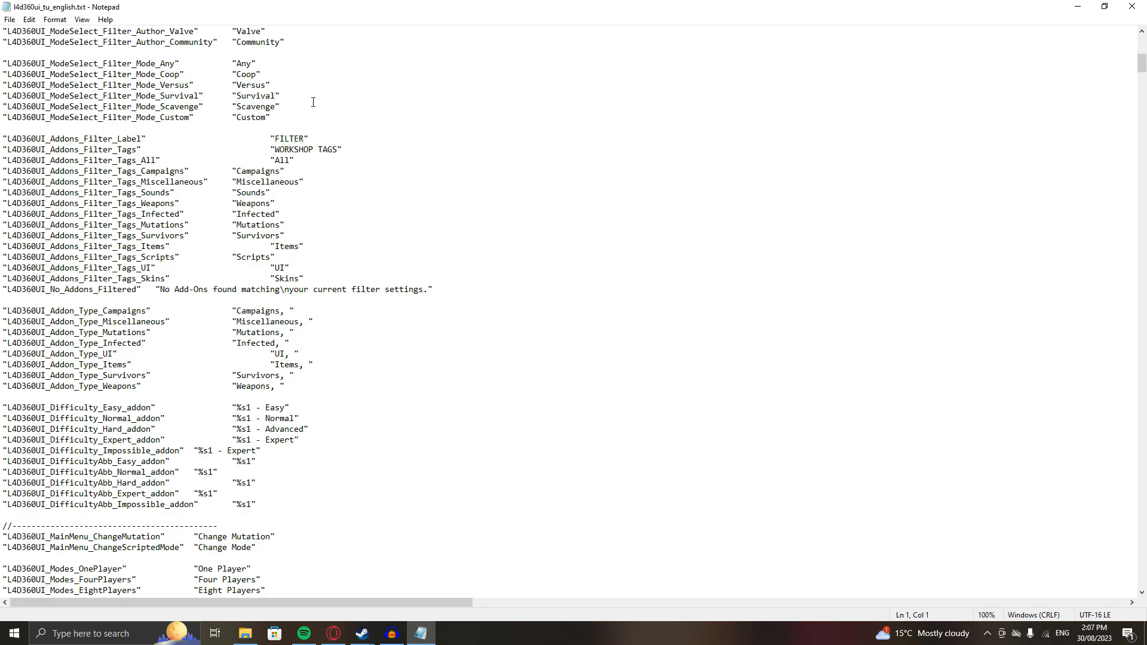
scroll(313, 102, "up", 8)
left_click_drag(271, 228, 295, 159)
left_click(296, 147)
scroll(326, 193, "down", 20)
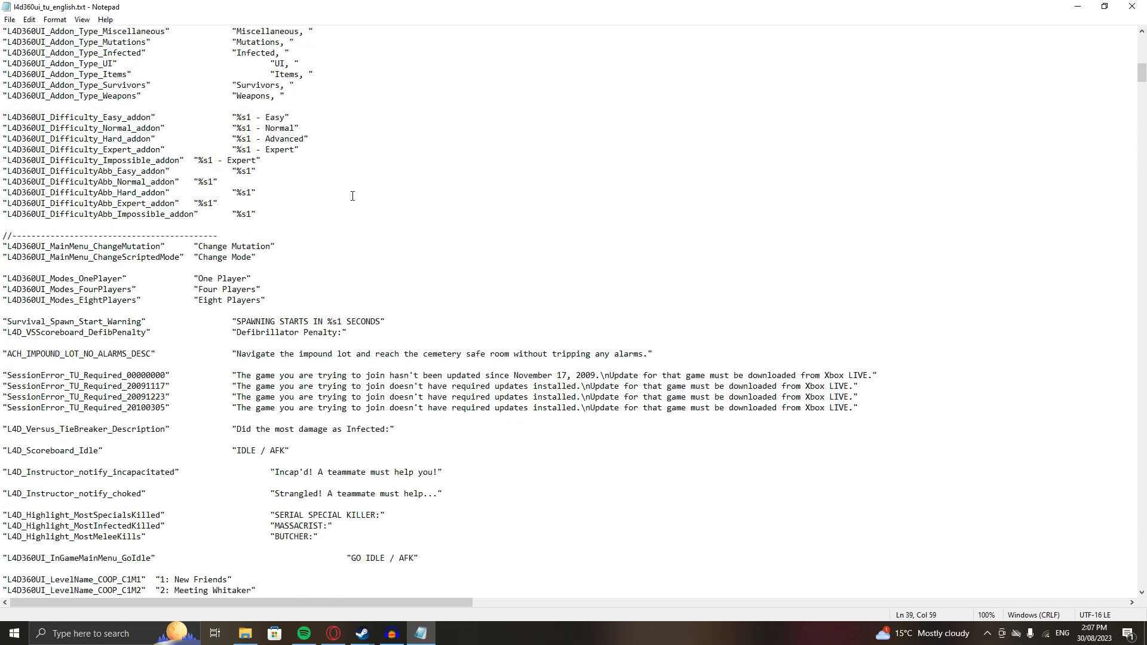
scroll(400, 229, "up", 9)
scroll(399, 229, "up", 3)
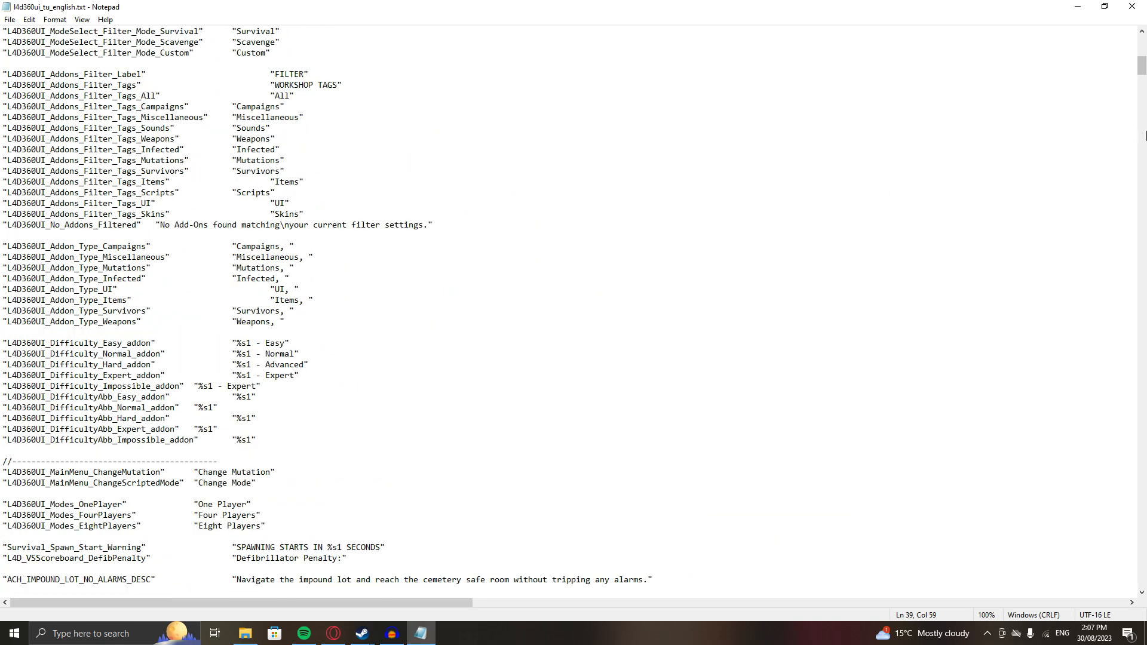
left_click_drag(1143, 72, 1142, 104)
scroll(538, 232, "up", 9)
scroll(536, 234, "down", 9)
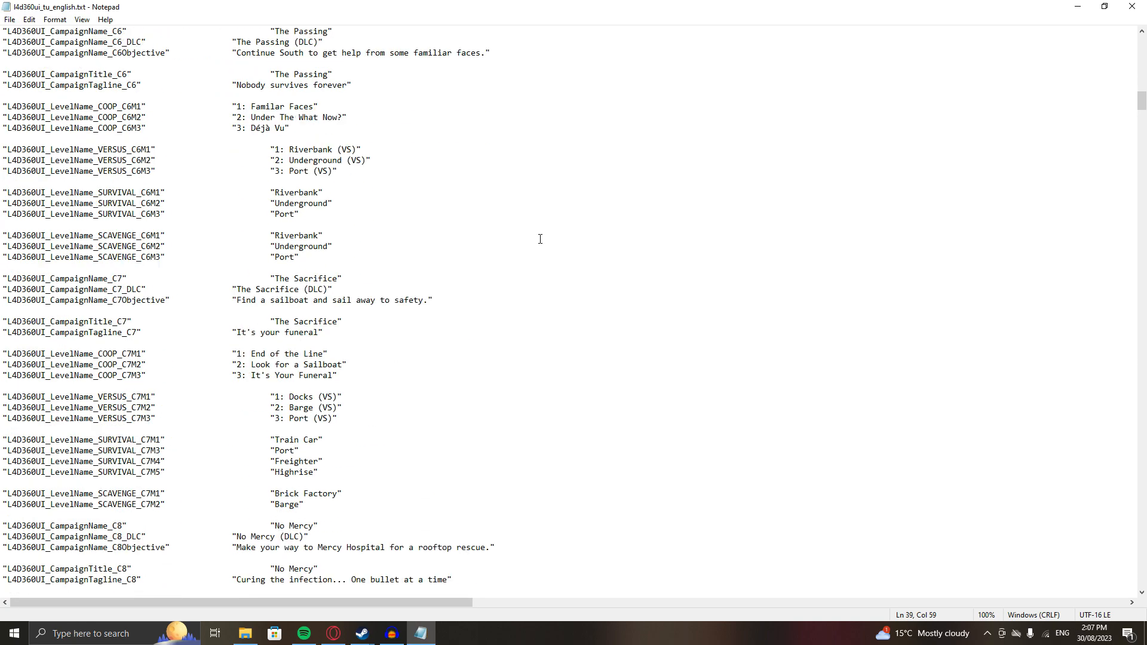
Examine the co-op, versus, survival and scavenge level name entries of The Passing campaign (C6)
left_click_drag(36, 39, 455, 141)
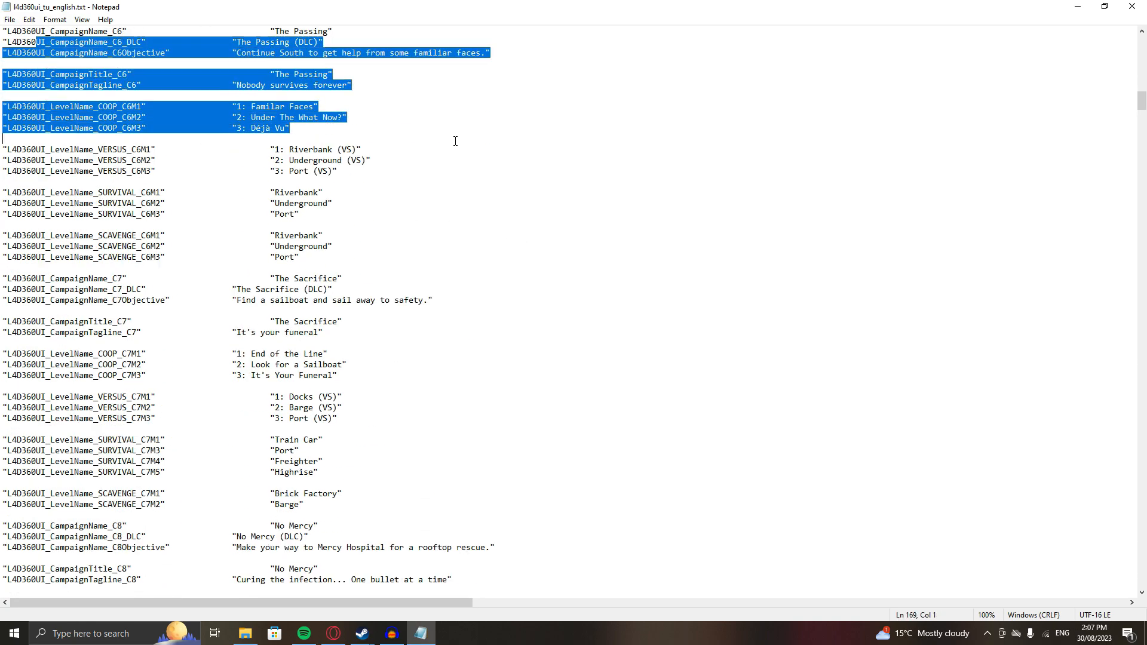
left_click(370, 114)
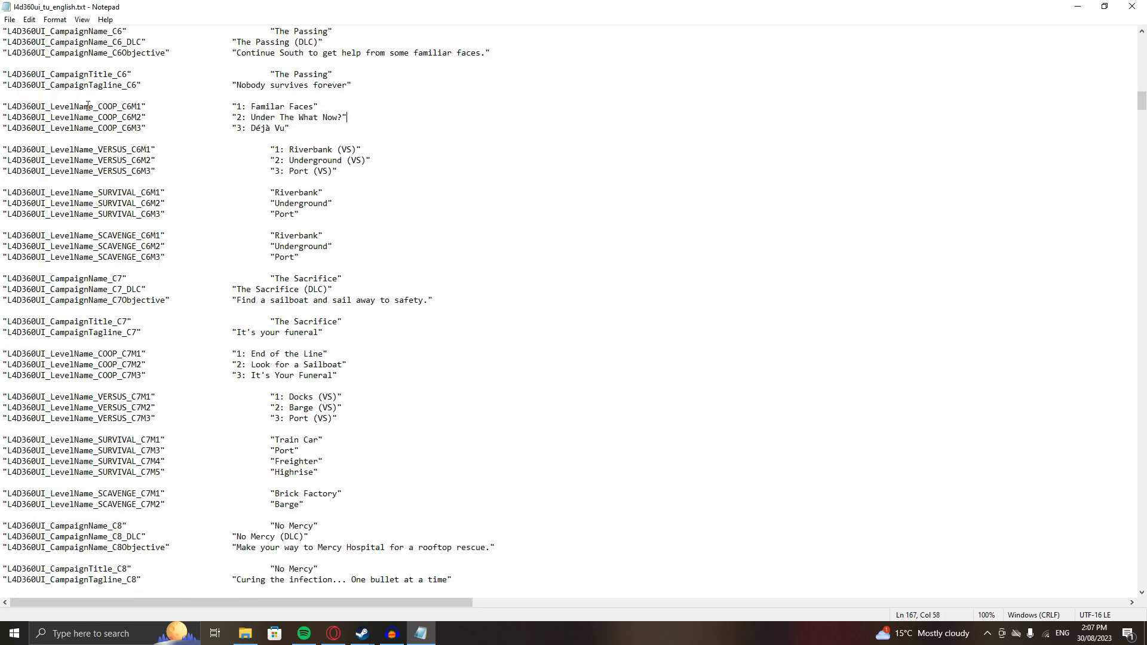
left_click_drag(88, 105, 157, 109)
left_click_drag(318, 107, 251, 106)
left_click(330, 107)
left_click_drag(321, 109, 232, 107)
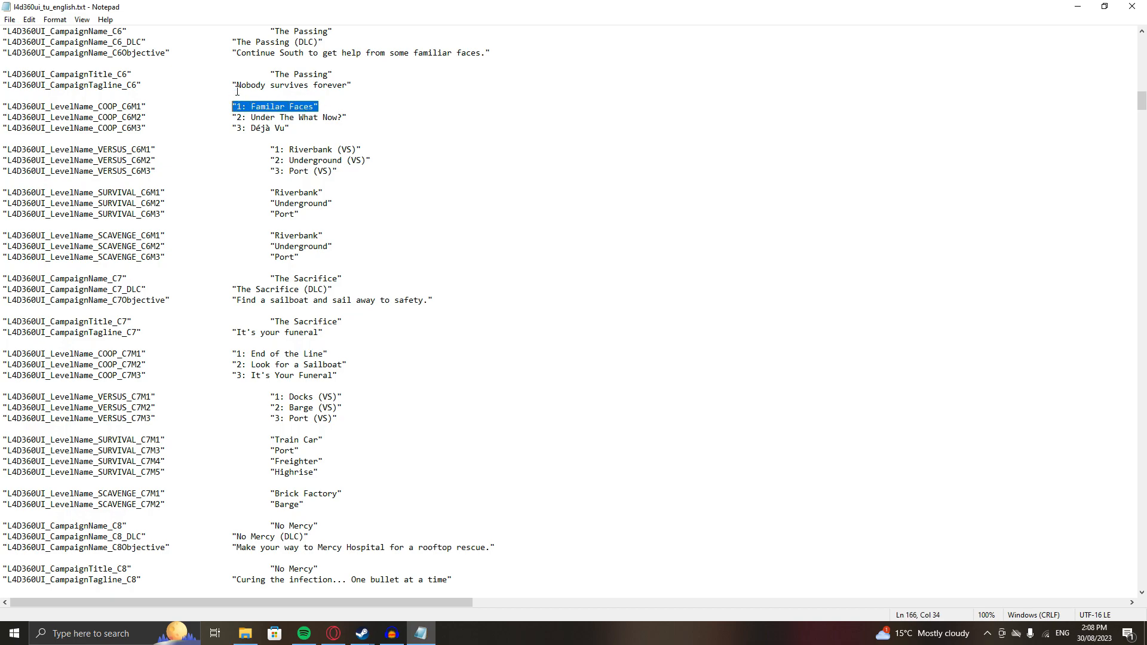
left_click(282, 117)
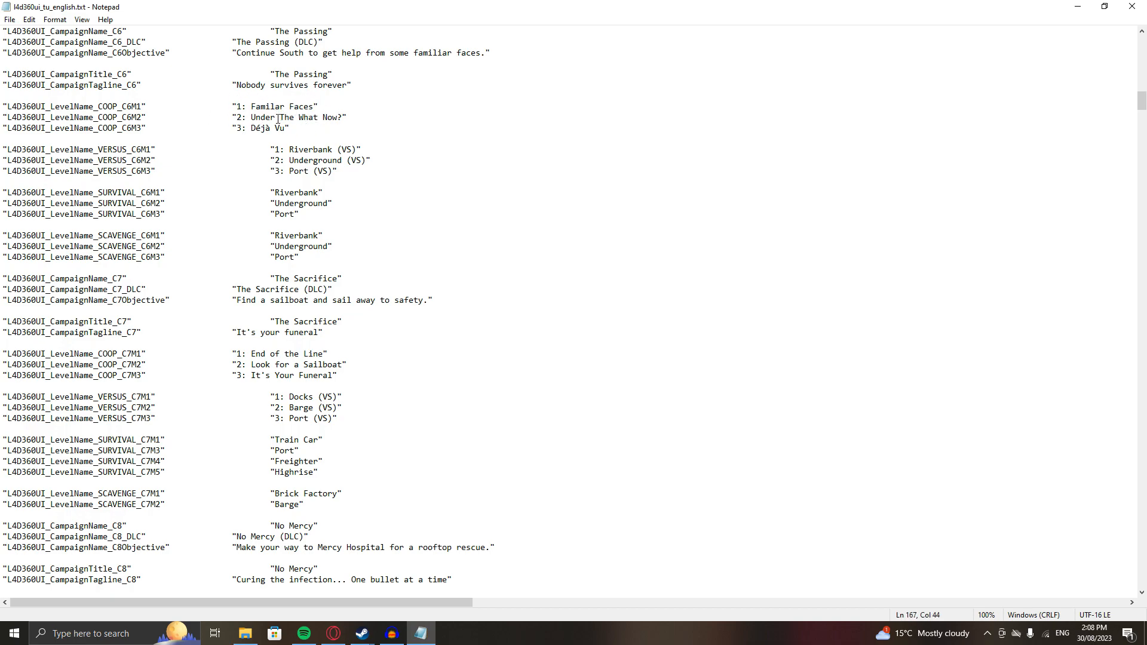
left_click_drag(115, 145, 145, 193)
left_click_drag(81, 128, 181, 172)
left_click_drag(74, 149, 345, 249)
left_click_drag(281, 128, 2, 105)
left_click(386, 160)
Review the campaign and level name entries from The Sacrifice (C7) through The Last Stand (C14)
scroll(376, 203, "down", 5)
left_click_drag(346, 207, 18, 205)
scroll(343, 223, "down", 11)
left_click_drag(410, 183, 194, 128)
scroll(430, 220, "down", 8)
scroll(429, 220, "down", 16)
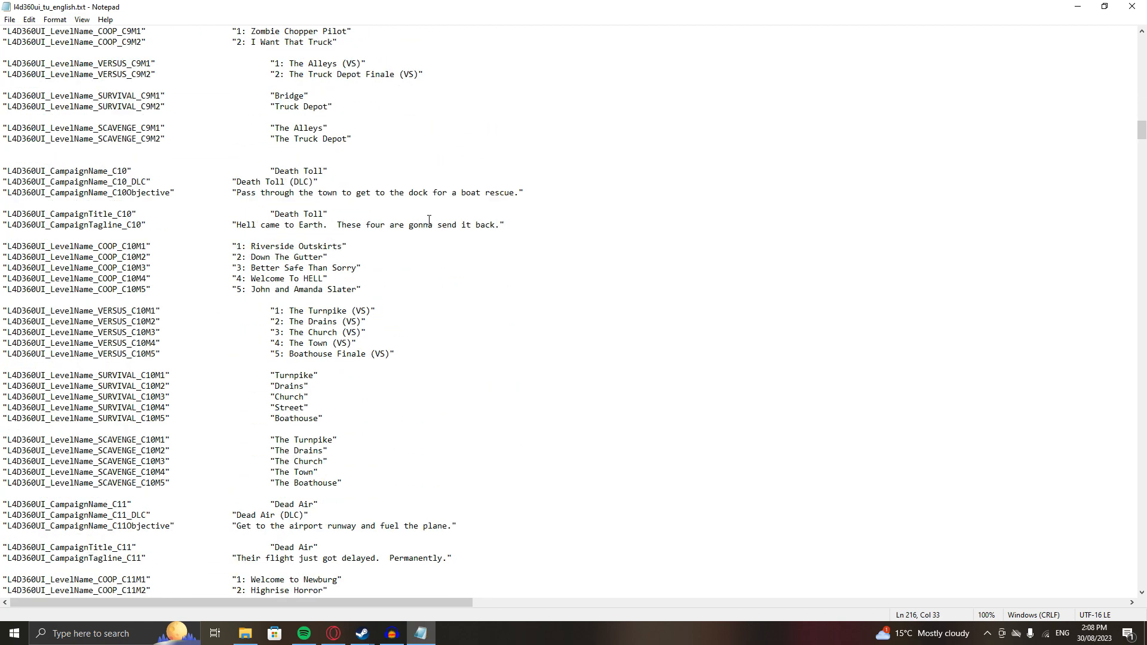
scroll(437, 191, "down", 15)
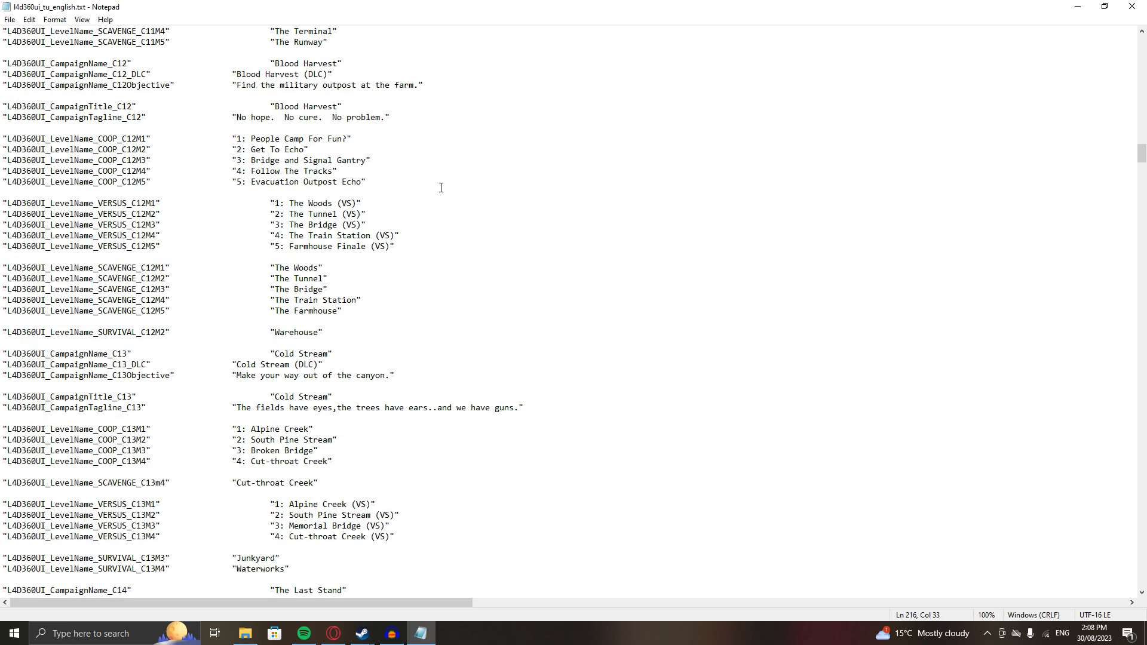
left_click_drag(432, 320, 233, 268)
left_click_drag(487, 396, 234, 343)
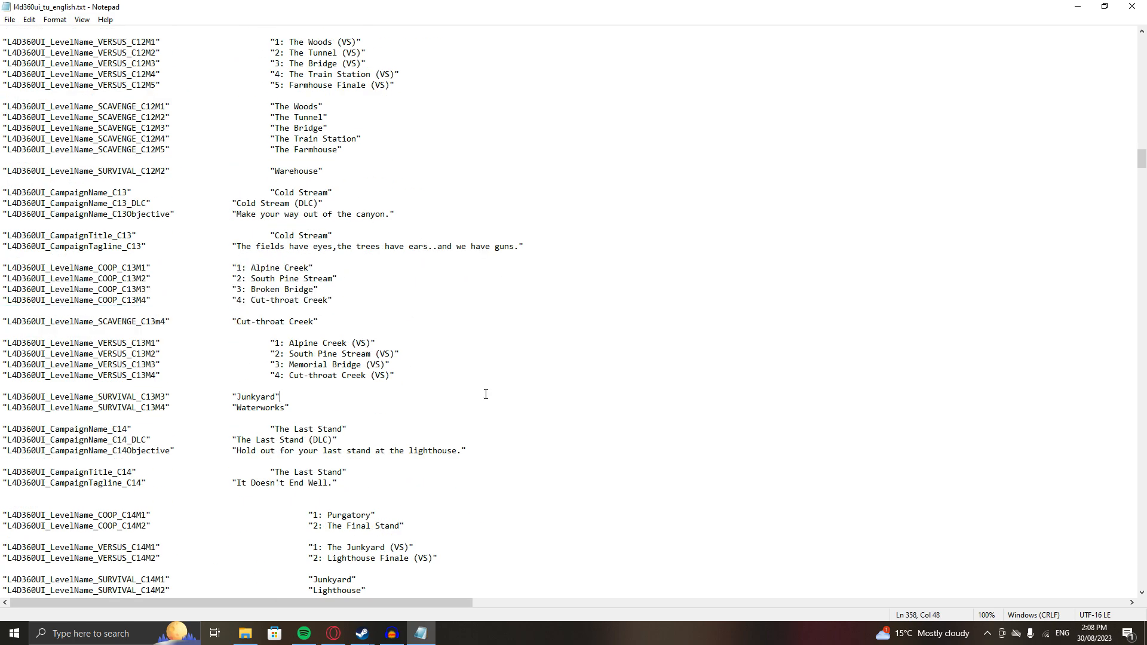
scroll(465, 382, "down", 6)
left_click_drag(466, 378, 67, 304)
Return to the co-op level names of campaigns C1 to C5 and highlight the block from C1M1 through C5M5
scroll(526, 370, "up", 20)
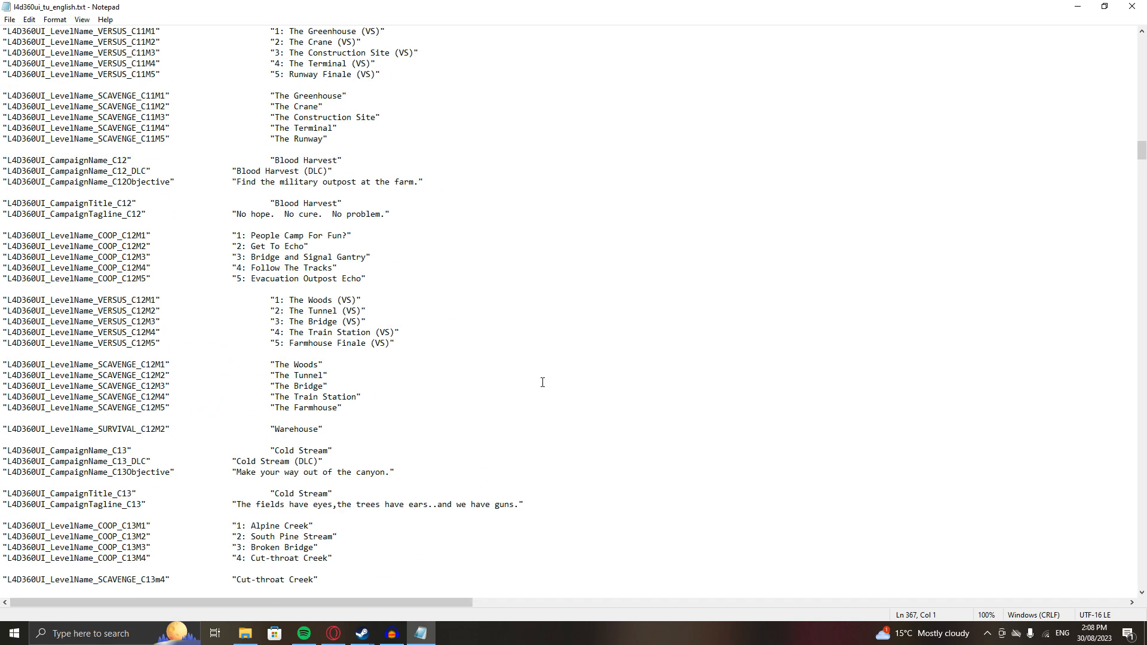
left_click_drag(335, 246, 522, 118)
left_click(539, 121)
scroll(539, 121, "up", 14)
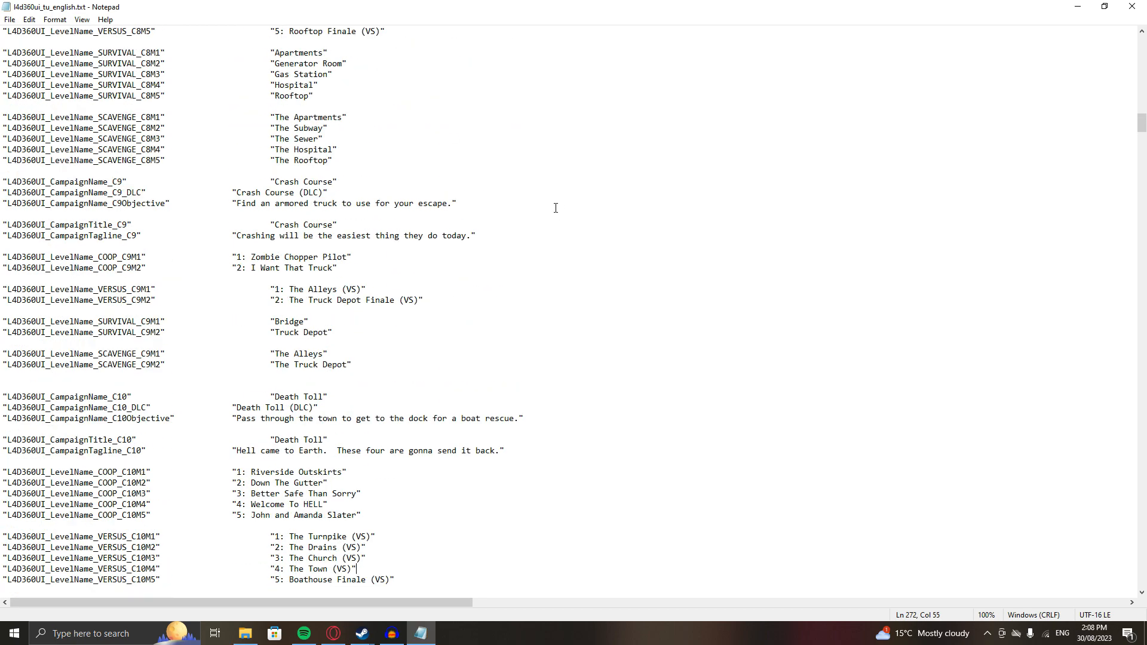
scroll(555, 208, "up", 20)
scroll(463, 308, "up", 3)
scroll(463, 307, "down", 3)
scroll(464, 308, "up", 1)
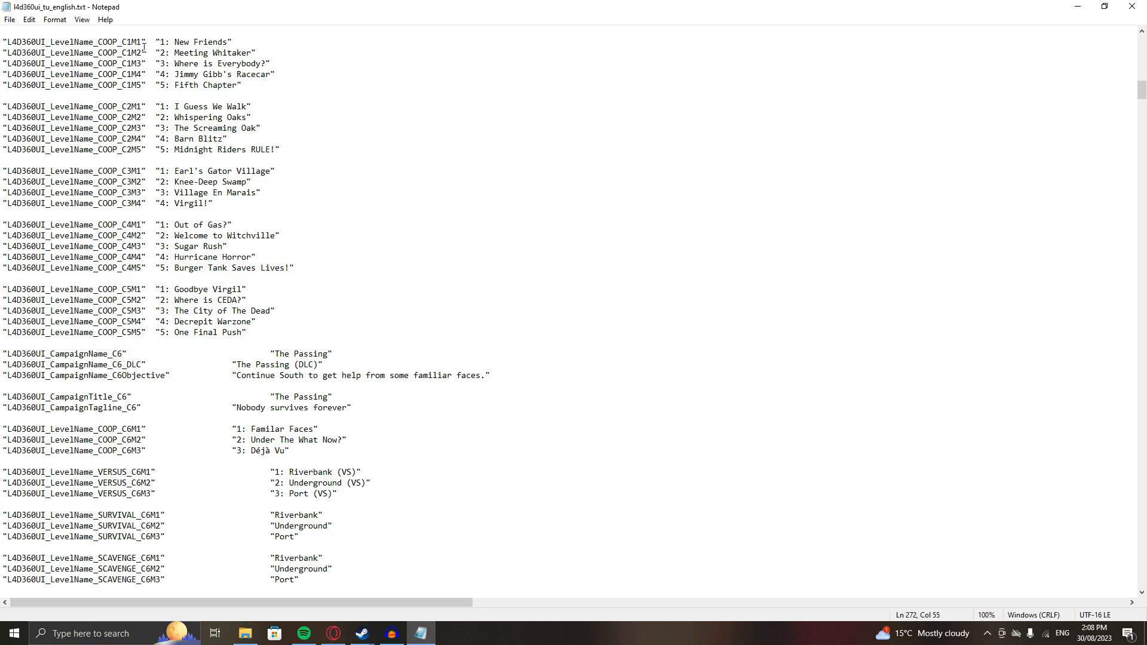
mouse_move(3, 37)
left_mouse_down()
mouse_move(289, 64)
mouse_move(310, 85)
mouse_move(7, 37)
left_mouse_up()
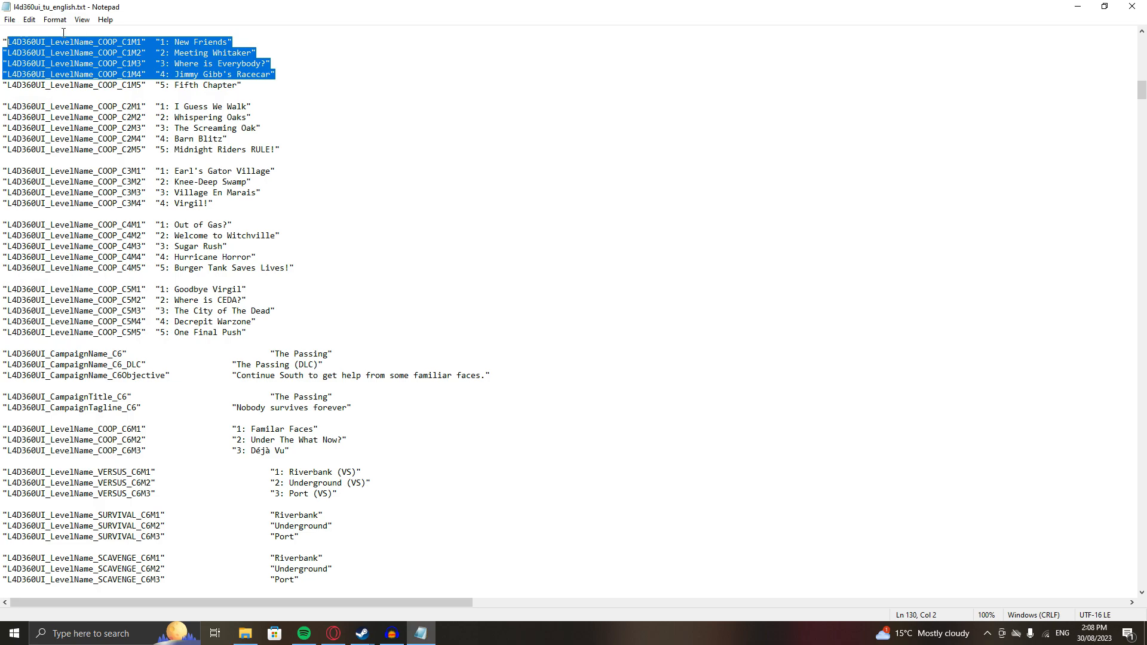
left_click_drag(3, 41, 332, 315)
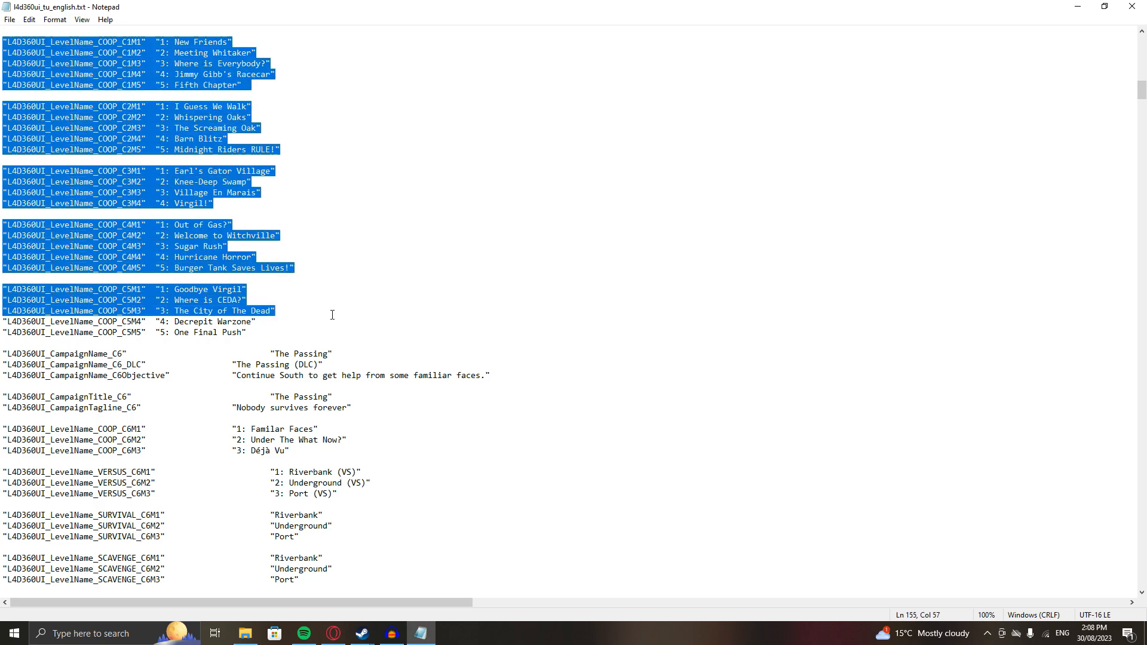
left_click(338, 282)
left_click_drag(266, 335, 2, 40)
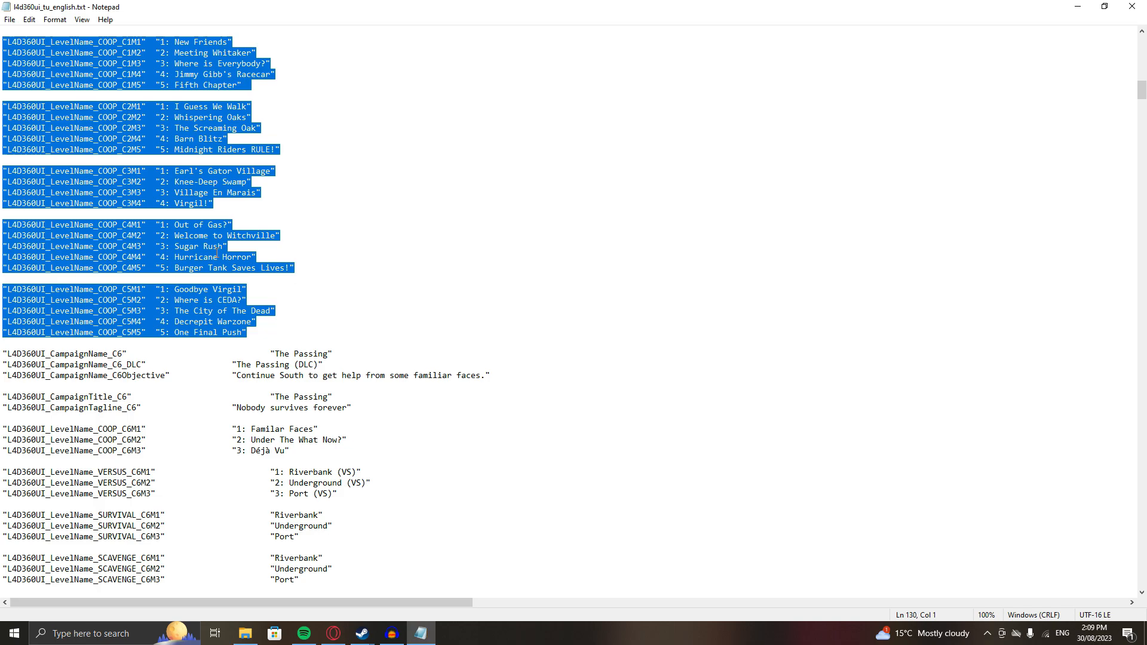
Change the co-op C4M3 level name to "bruh", keeping its "3:" prefix, and save the text file
left_click_drag(222, 247, 175, 245)
type("burh")
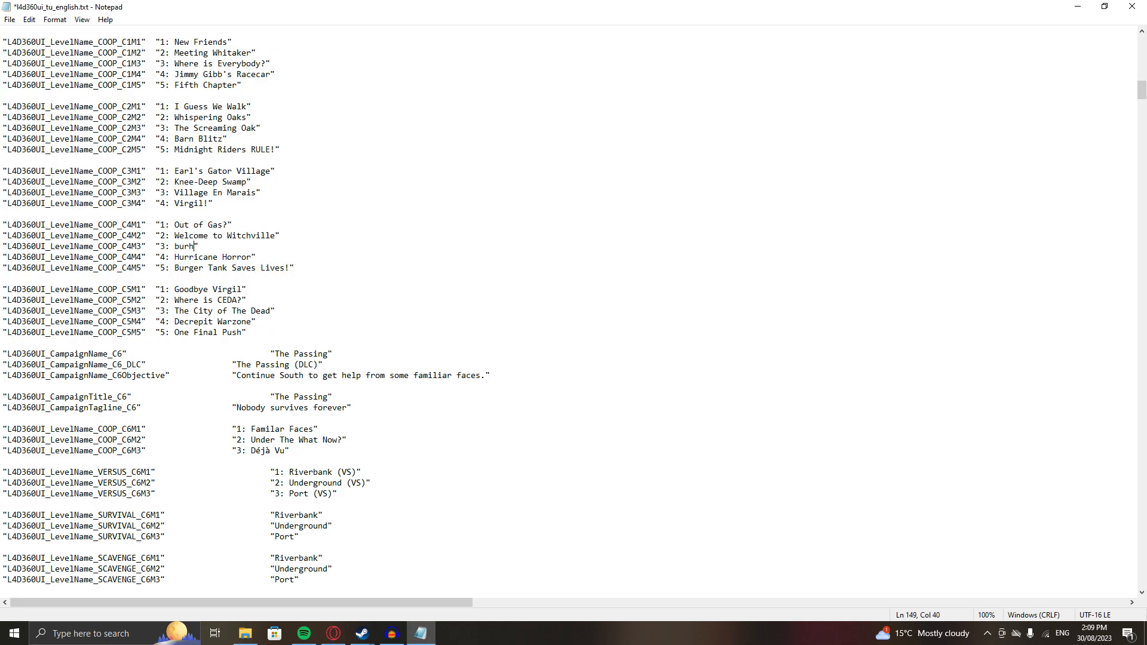
key("BackSpace")
key("BackSpace")
key("BackSpace")
type("ruh")
key("ctrl+s")
scroll(300, 214, "up", 5)
scroll(300, 214, "down", 7)
scroll(237, 156, "up", 1)
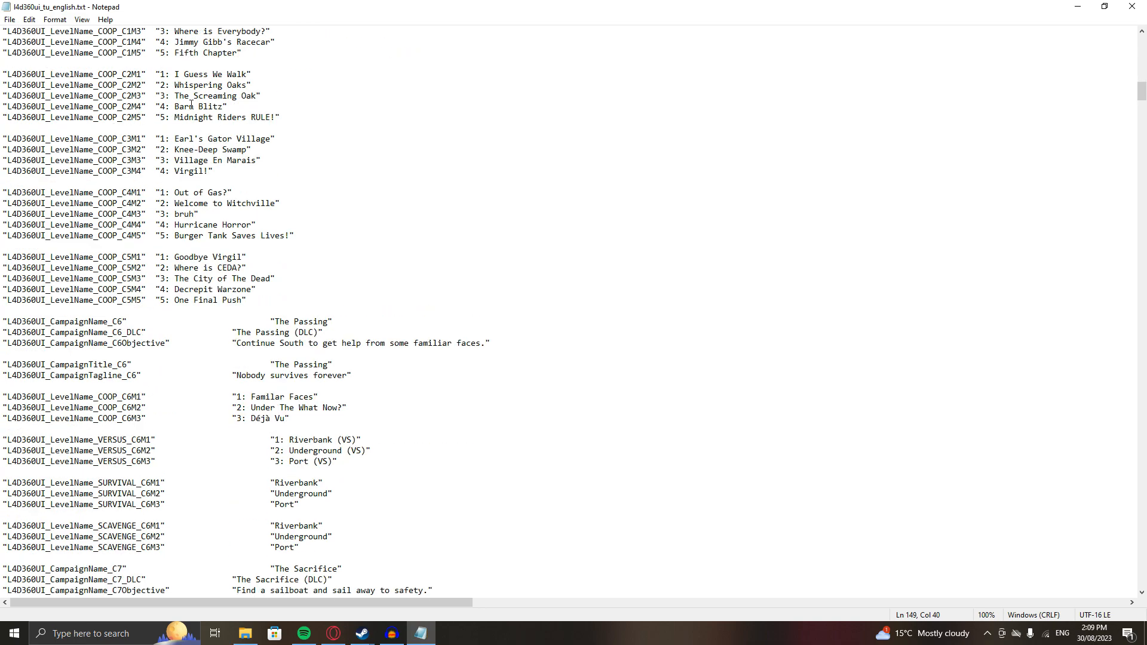
Open pak01_dir.vpk from the game's left4dead2 folder in GCFScape and move the archive window over the folder window
left_click(245, 634)
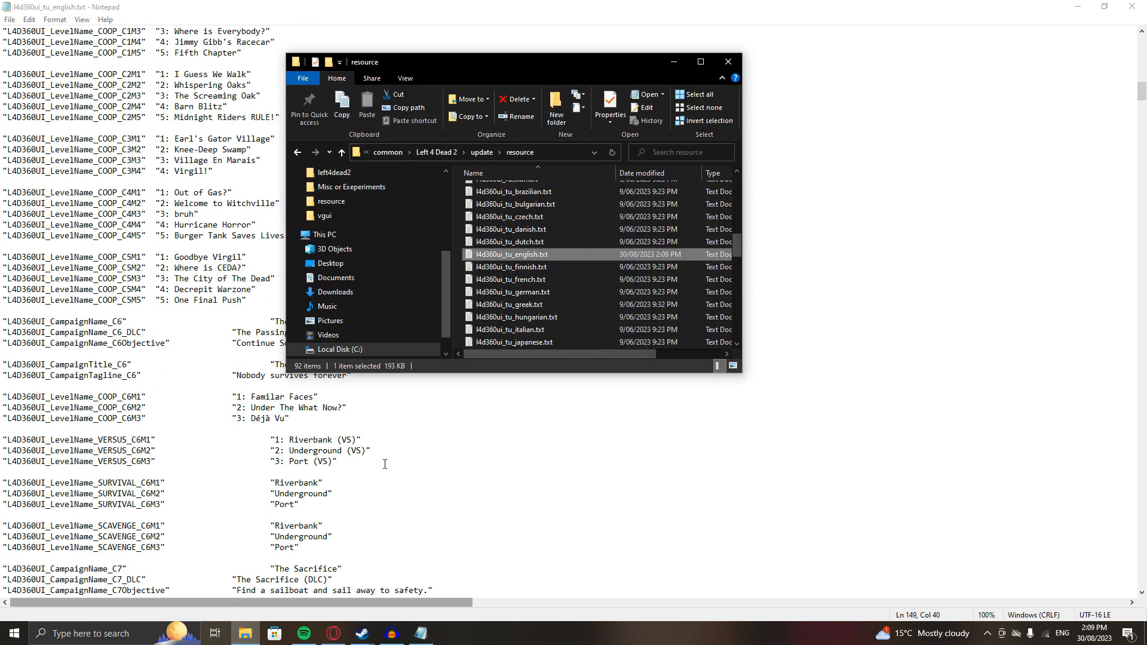
left_click(453, 152)
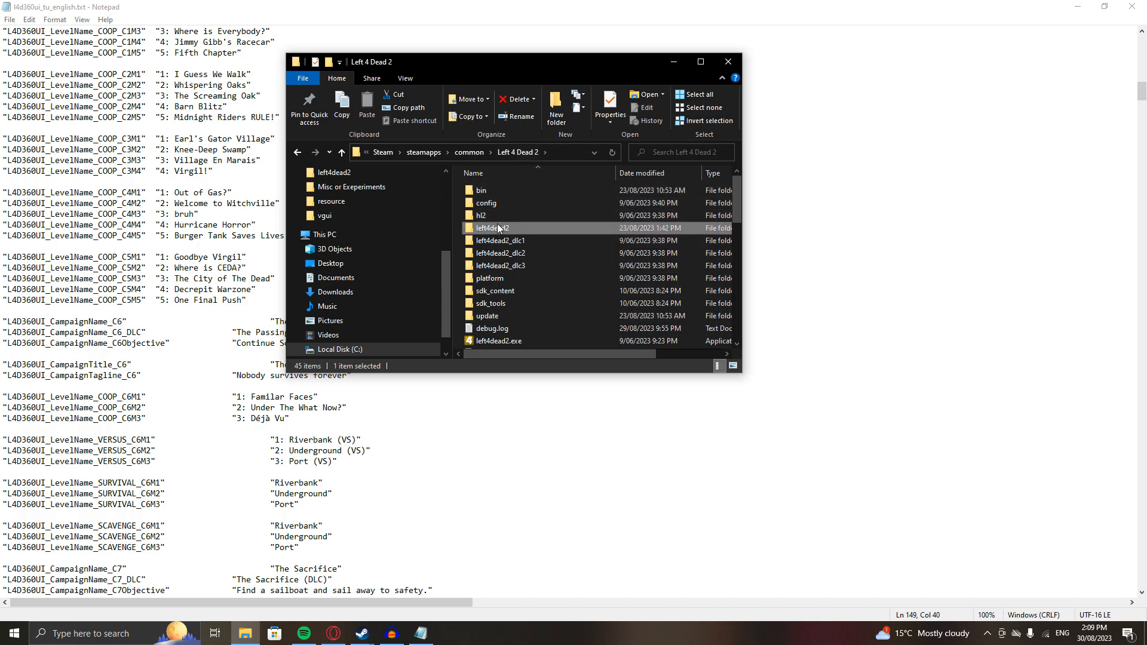
double_click(498, 225)
scroll(500, 267, "down", 15)
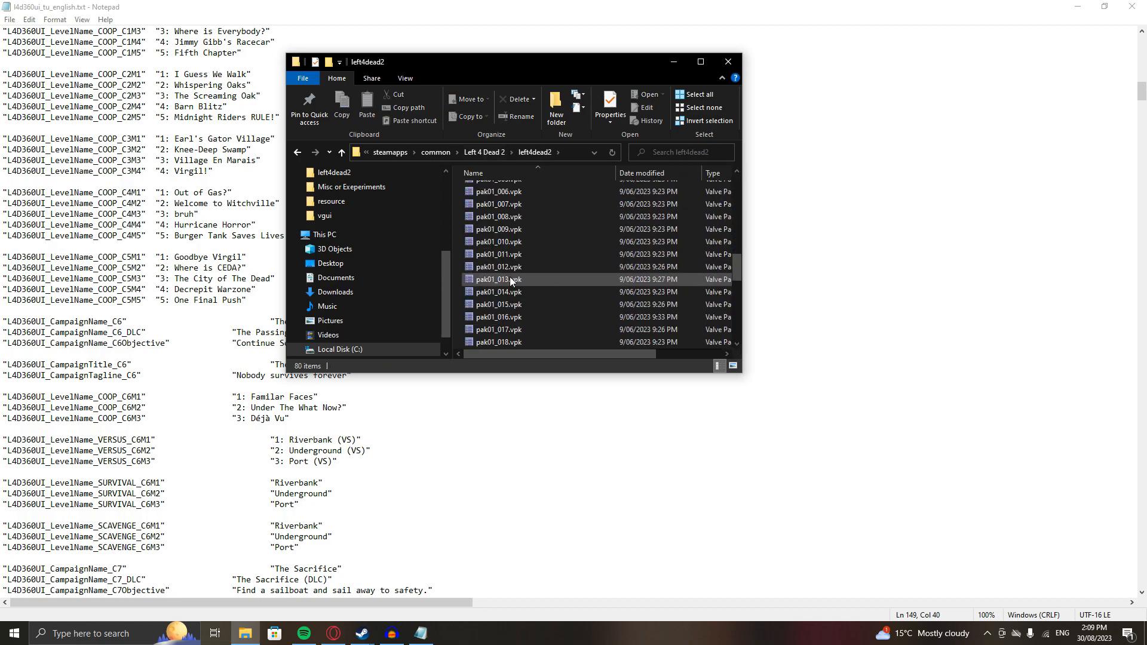
double_click(495, 253)
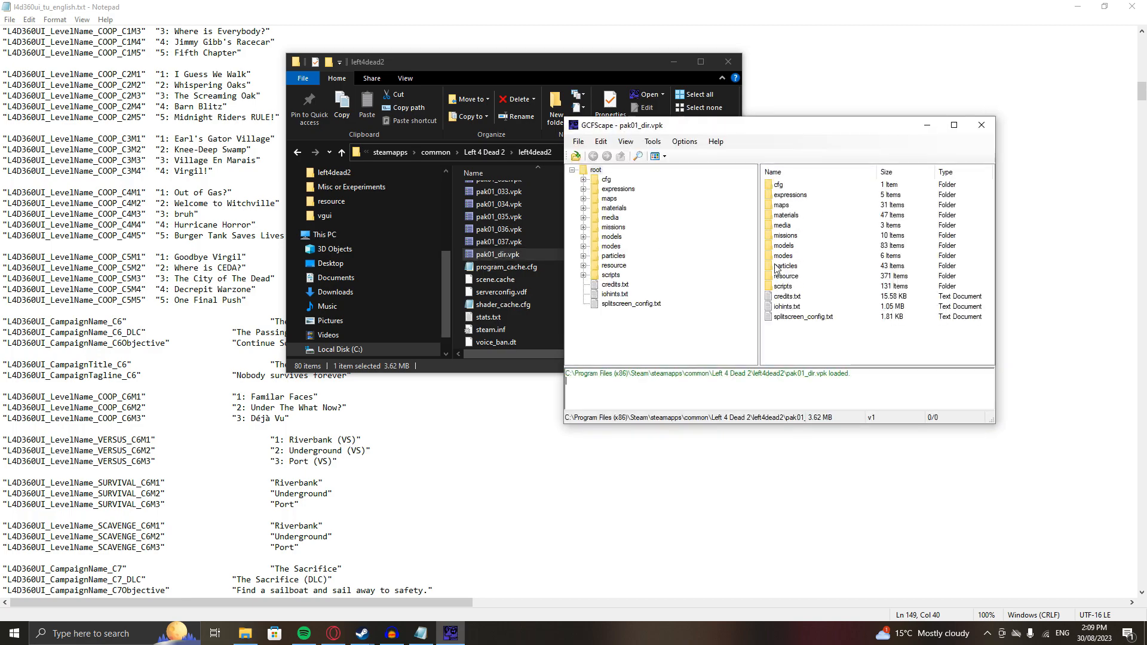
left_click_drag(818, 126, 722, 68)
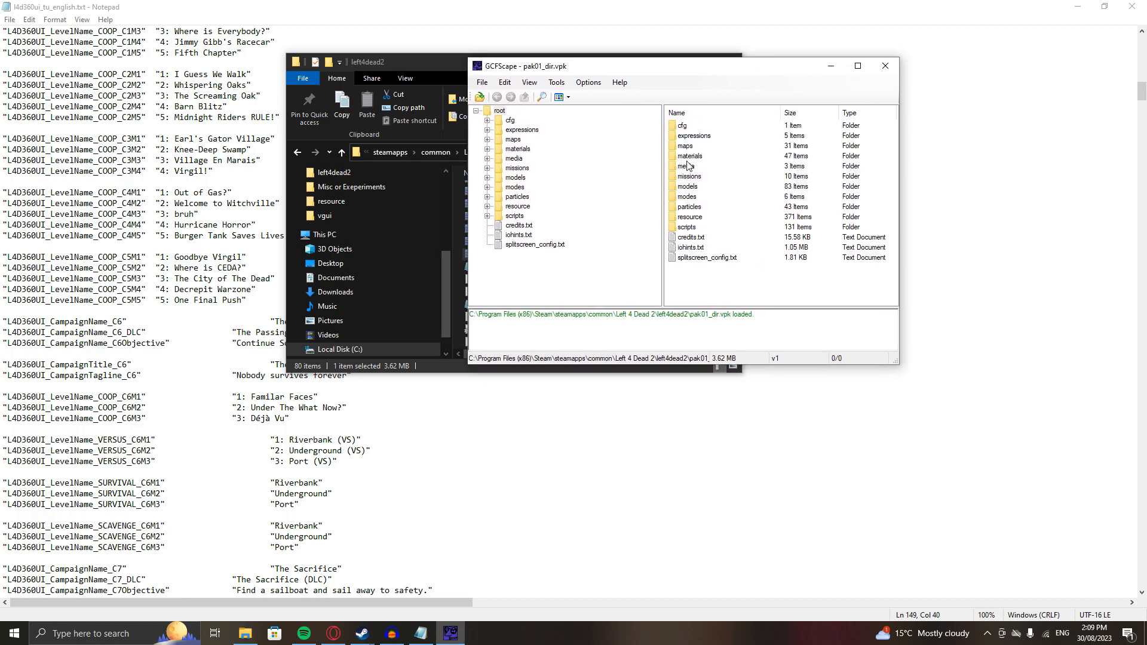
Open the archive's resource folder, look through gameui_english.txt, and close that text file again
double_click(693, 217)
scroll(714, 200, "down", 5)
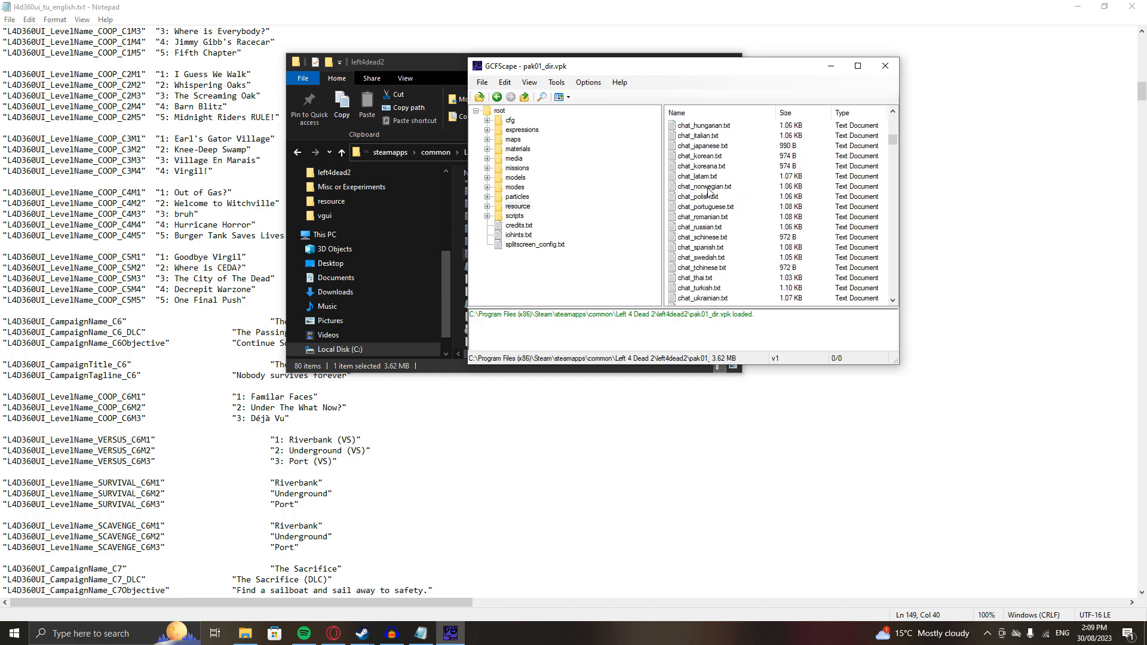
scroll(711, 188, "down", 1)
scroll(717, 182, "down", 8)
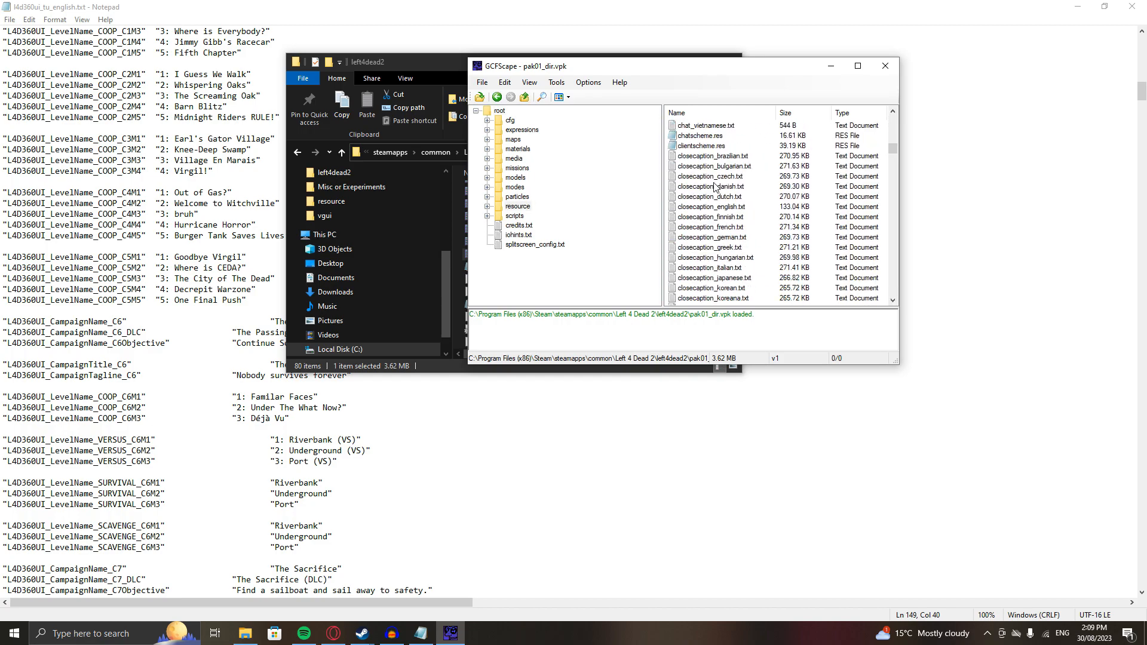
scroll(723, 188, "down", 10)
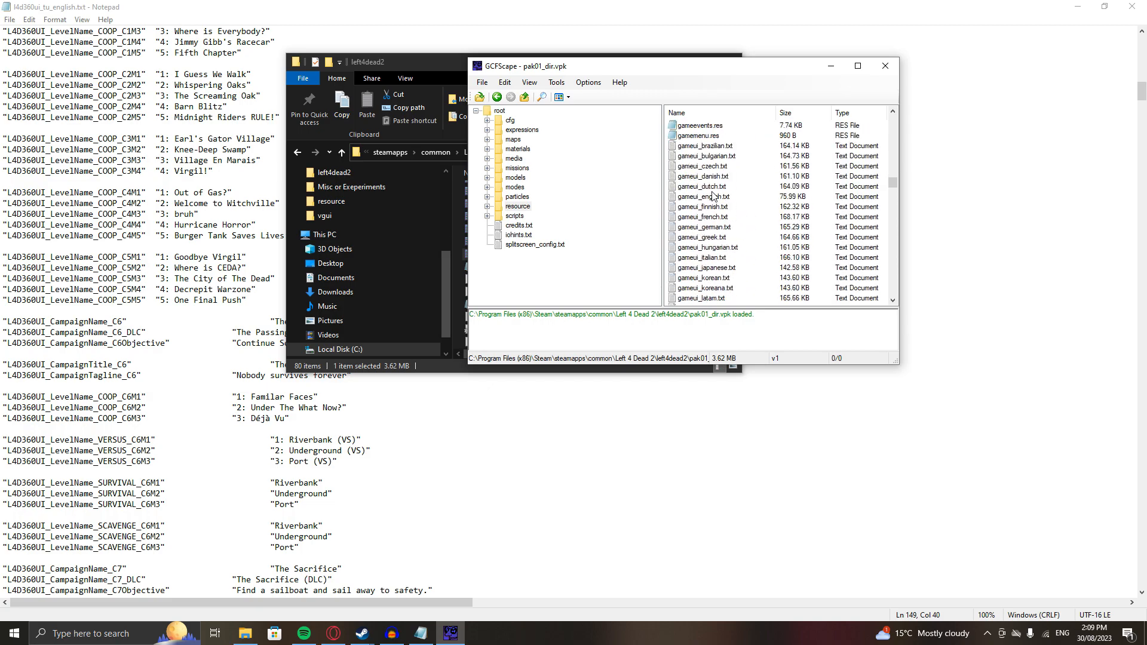
double_click(708, 197)
scroll(709, 185, "down", 6)
left_click_drag(569, 168, 714, 319)
left_click(890, 23)
Open l4d360ui_english.txt from the archive's resource folder, look through its menu text entries, and highlight the L4D360UI_Achieved line
scroll(733, 247, "down", 5)
scroll(732, 248, "down", 1)
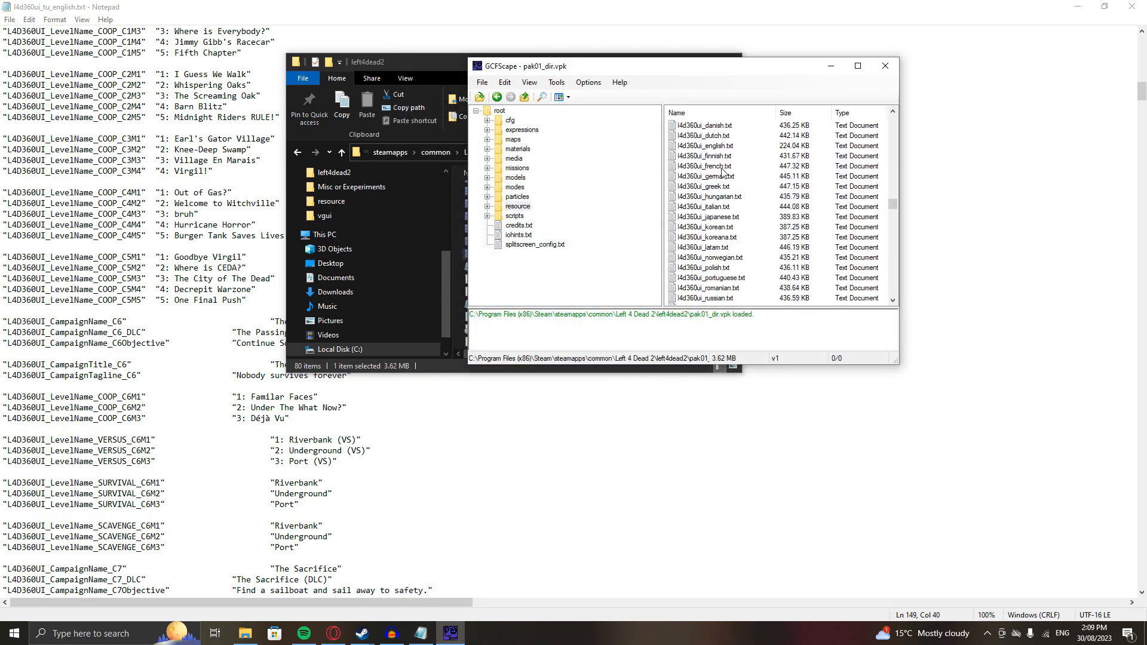
double_click(718, 147)
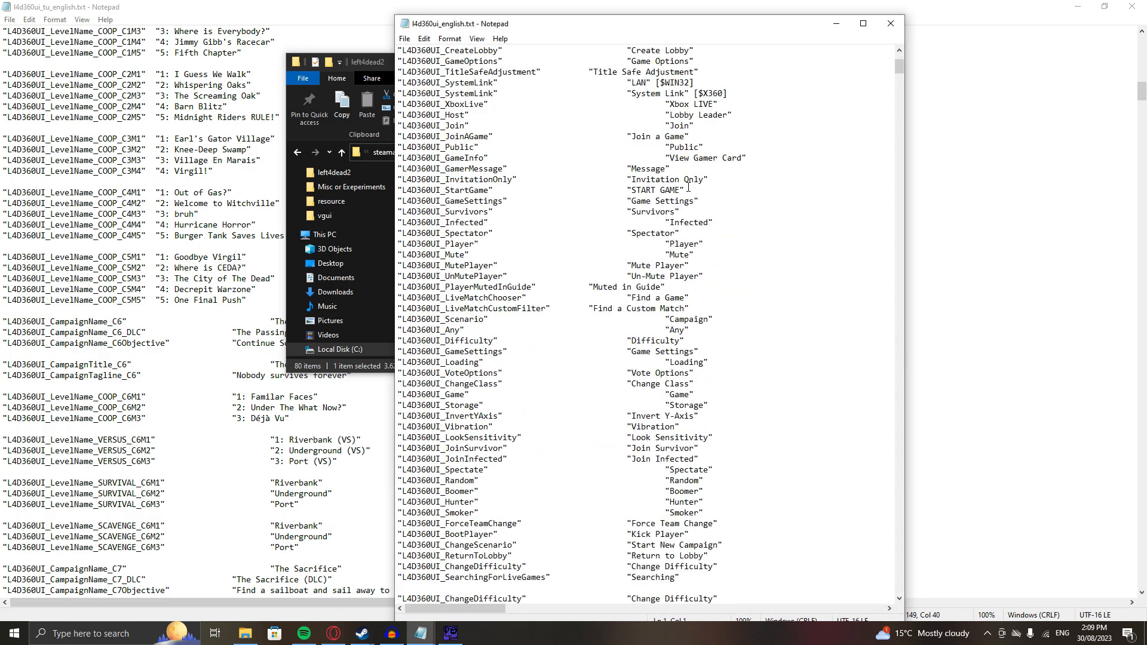
left_click_drag(404, 136, 441, 137)
scroll(650, 158, "down", 13)
scroll(650, 158, "down", 8)
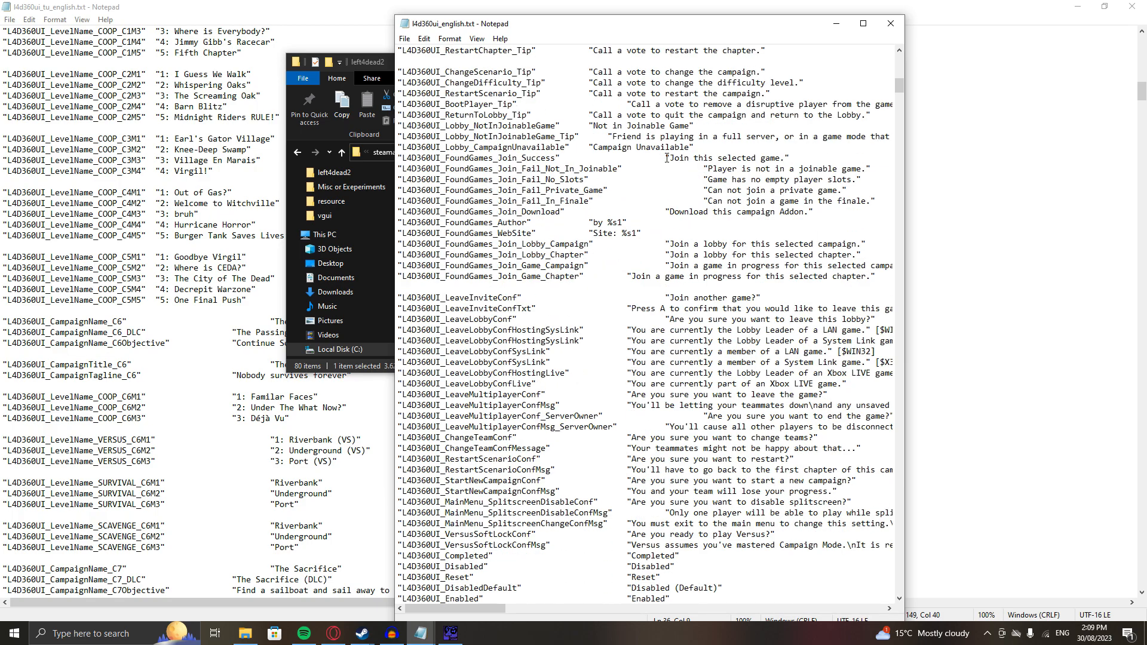
scroll(733, 178, "up", 11)
left_click_drag(675, 157, 398, 158)
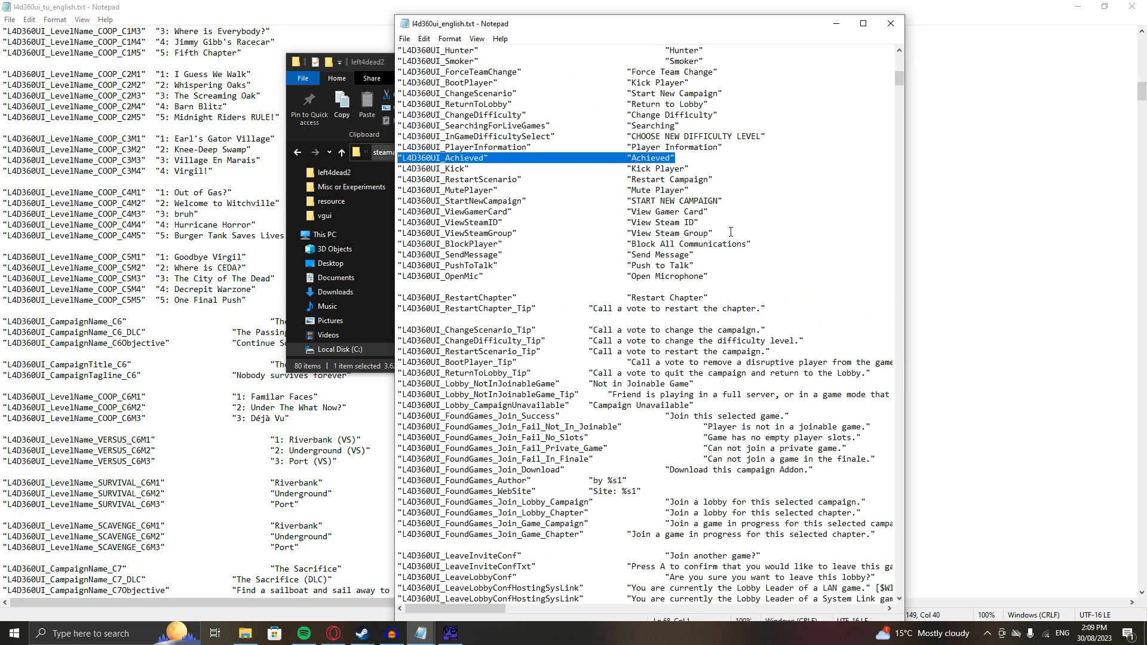
Find the survivor name entries below the campaign titles and highlight the lines from L4D360UI_TeenGirl through L4D360UI_Producer
scroll(731, 232, "down", 20)
left_click_drag(553, 191, 744, 232)
scroll(745, 226, "down", 6)
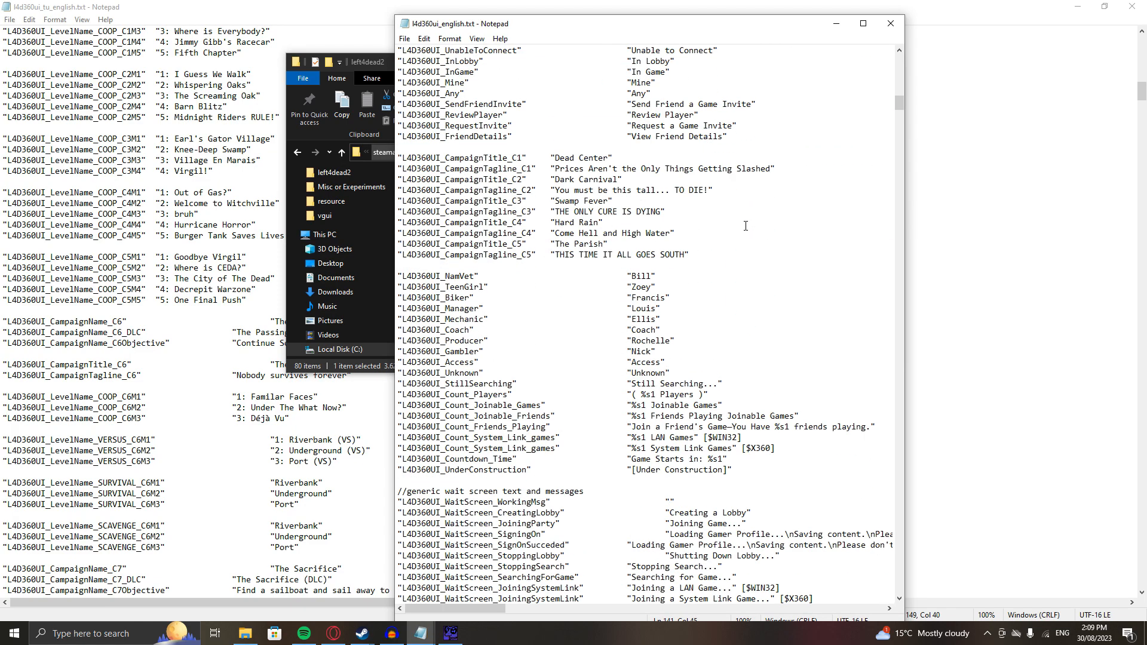
scroll(746, 226, "down", 5)
left_click_drag(414, 131, 709, 180)
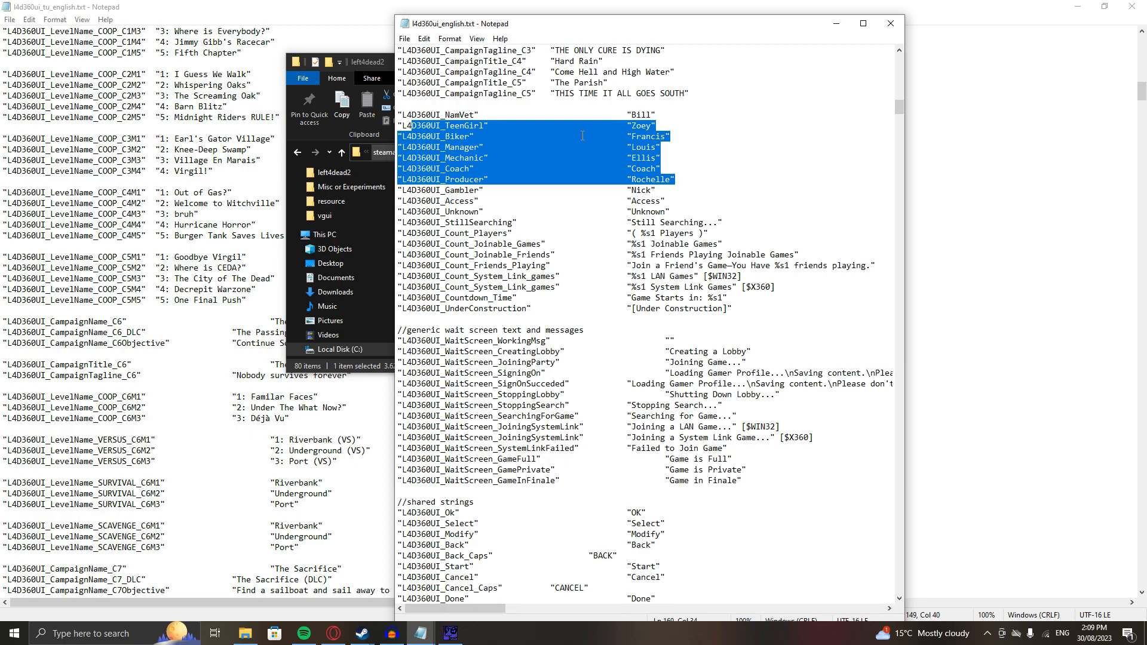
Copy the whole L4D360UI_NamVet line, then close the extracted text file, the archive and the folder window
double_click(674, 137)
left_click_drag(657, 115, 393, 111)
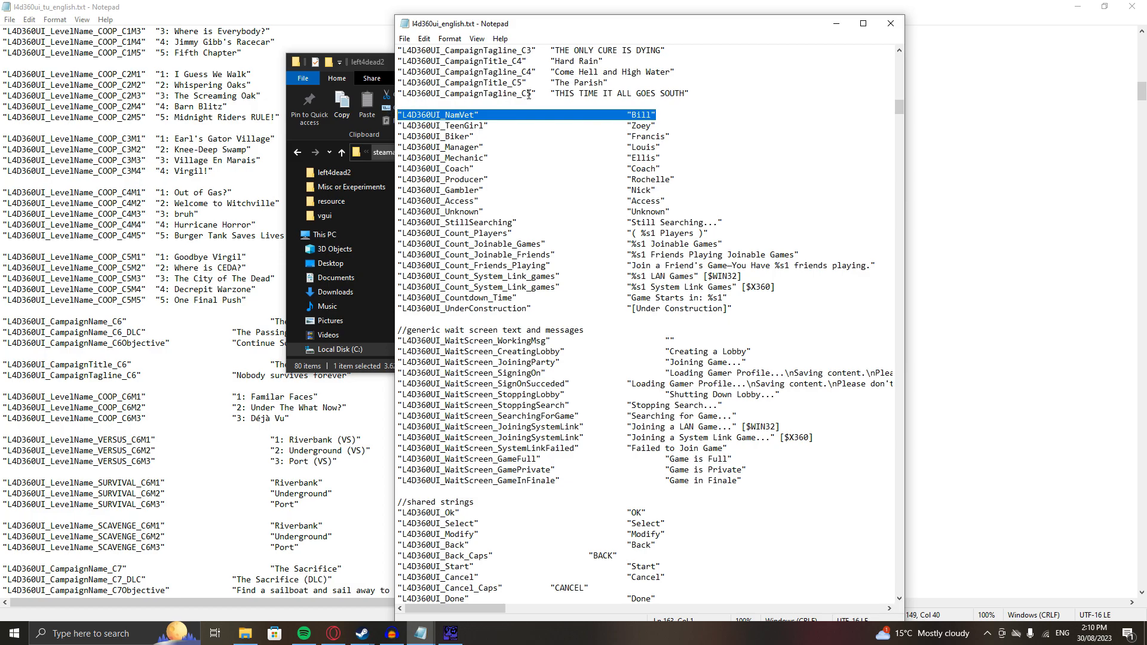
left_click(891, 23)
left_click(837, 58)
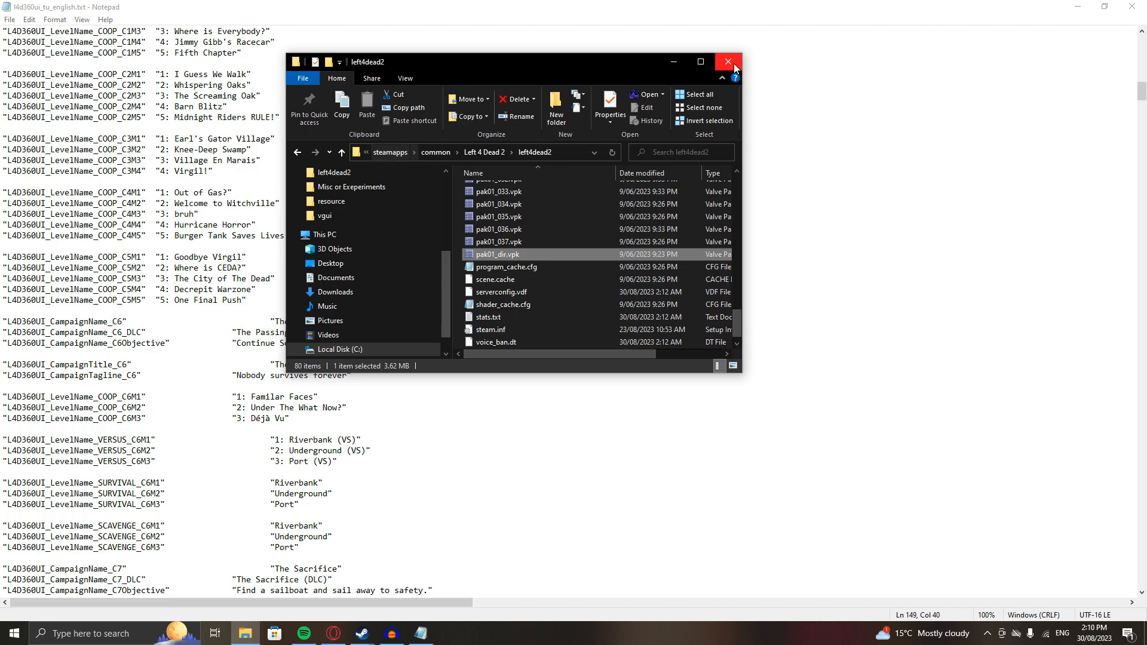
left_click(734, 64)
Paste the L4D360UI_NamVet "Bill" line as a separate entry below COOP_C5M5 in l4d360ui_tu_english.txt
left_click(281, 293)
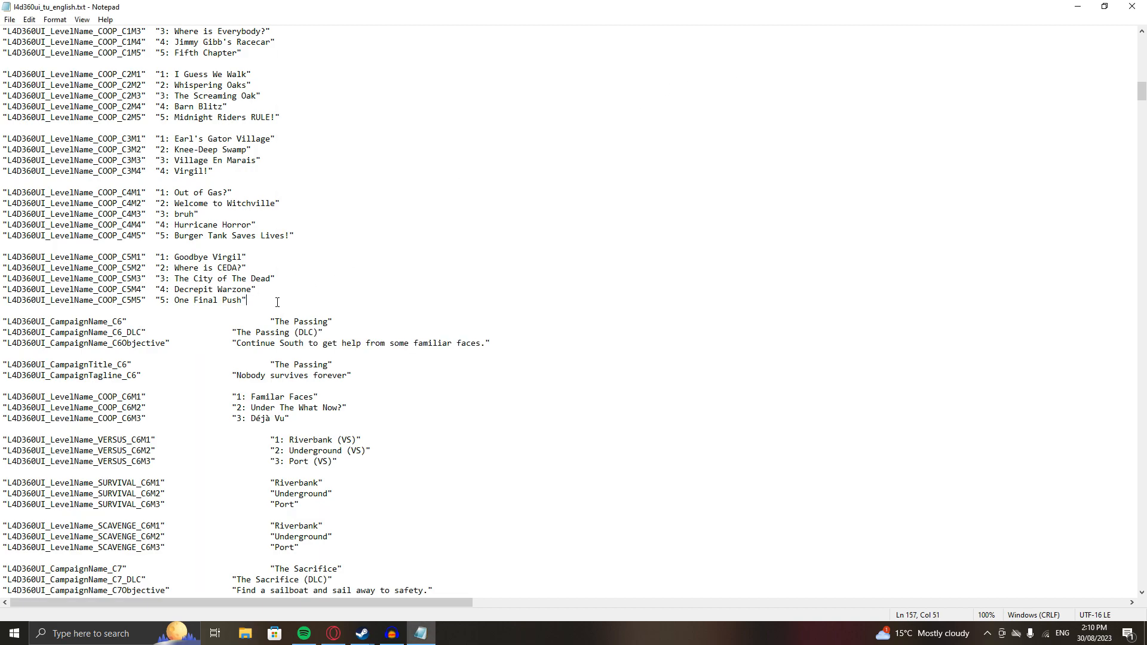
key("Return")
key("Return")
type("\"L4D360UI_NamVet\"\t\t\t\t\"Bill\"")
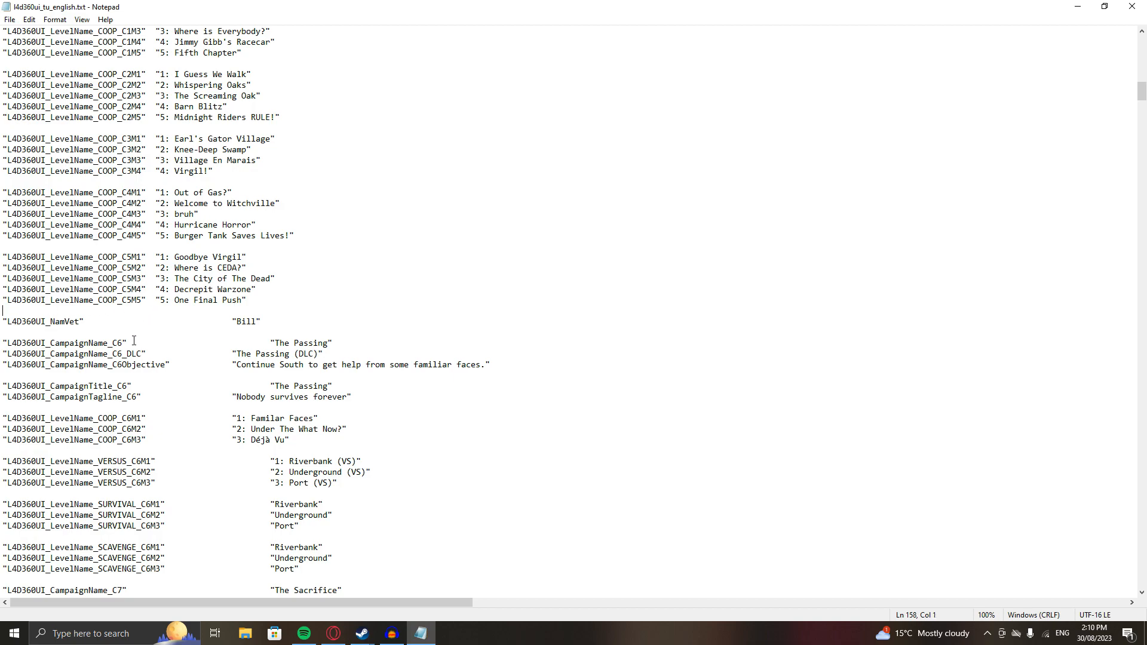
Replace the name in the L4D360UI_NamVet entry with "Old Fart" and save the text file
left_click(261, 322)
key("BackSpace")
key("BackSpace")
key("BackSpace")
key("BackSpace")
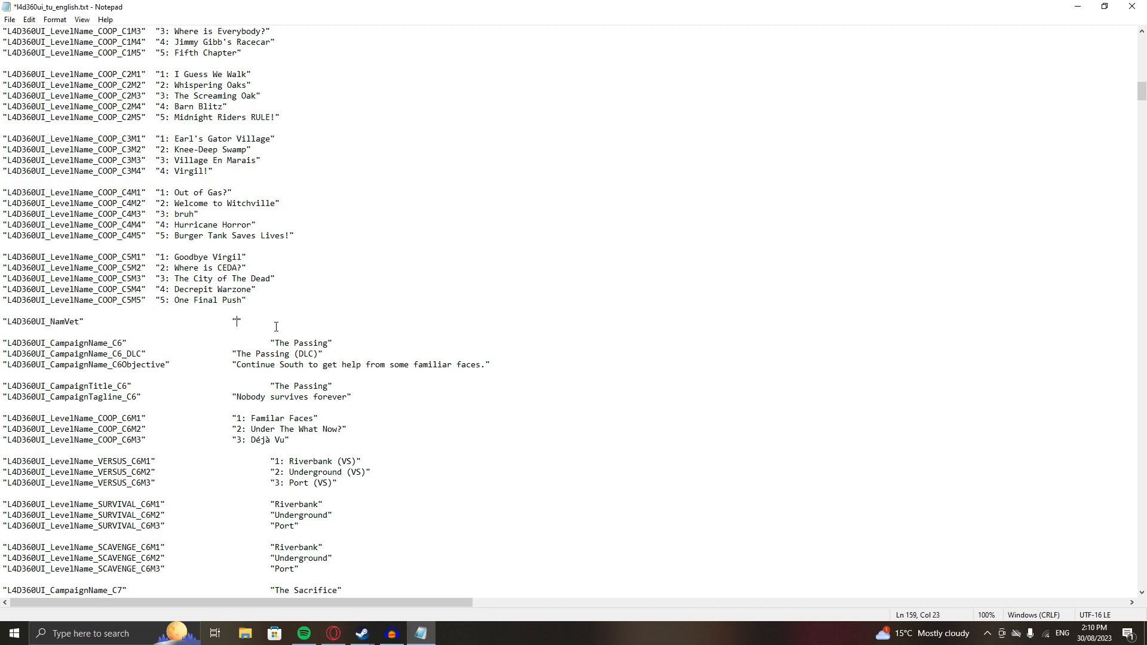
type("Old Fart")
key("ctrl+s")
Delete the added L4D360UI_NamVet line together with its blank line and save the text file
left_click_drag(282, 323, 1, 323)
key("BackSpace")
key("BackSpace")
key("BackSpace")
key("ctrl+s")
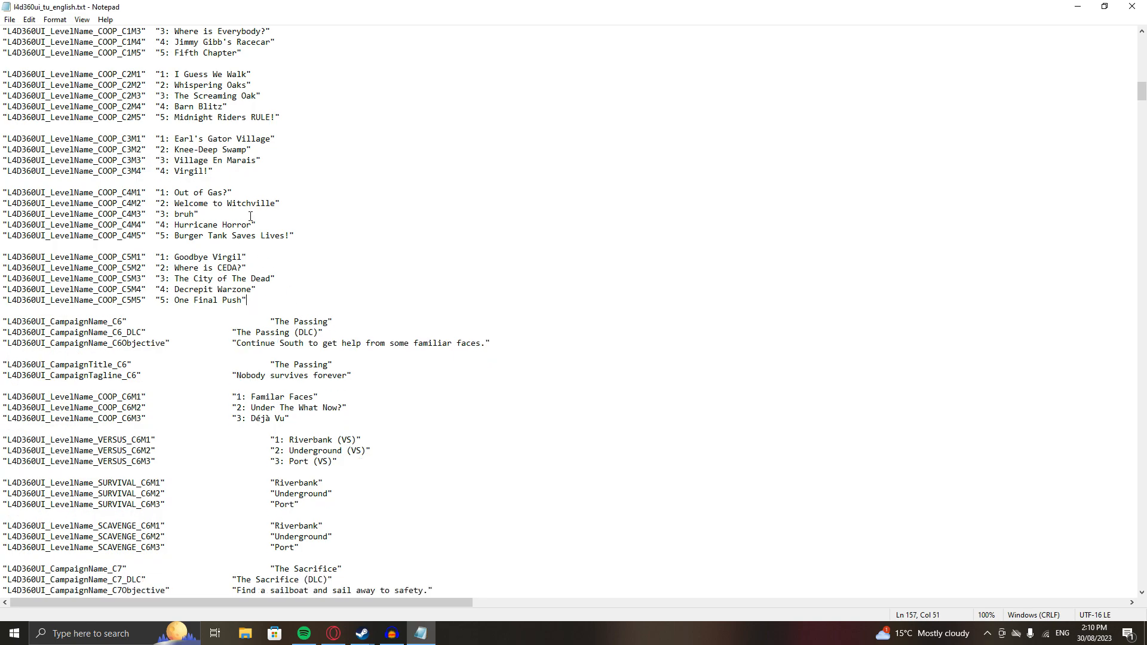
Highlight the scoreboard idle, instructor, L4D_Highlight and "GO IDLE / AFK" entries above the level names, then return to the C8 and C9 campaign entries
left_click_drag(5, 45, 295, 65)
scroll(366, 161, "up", 6)
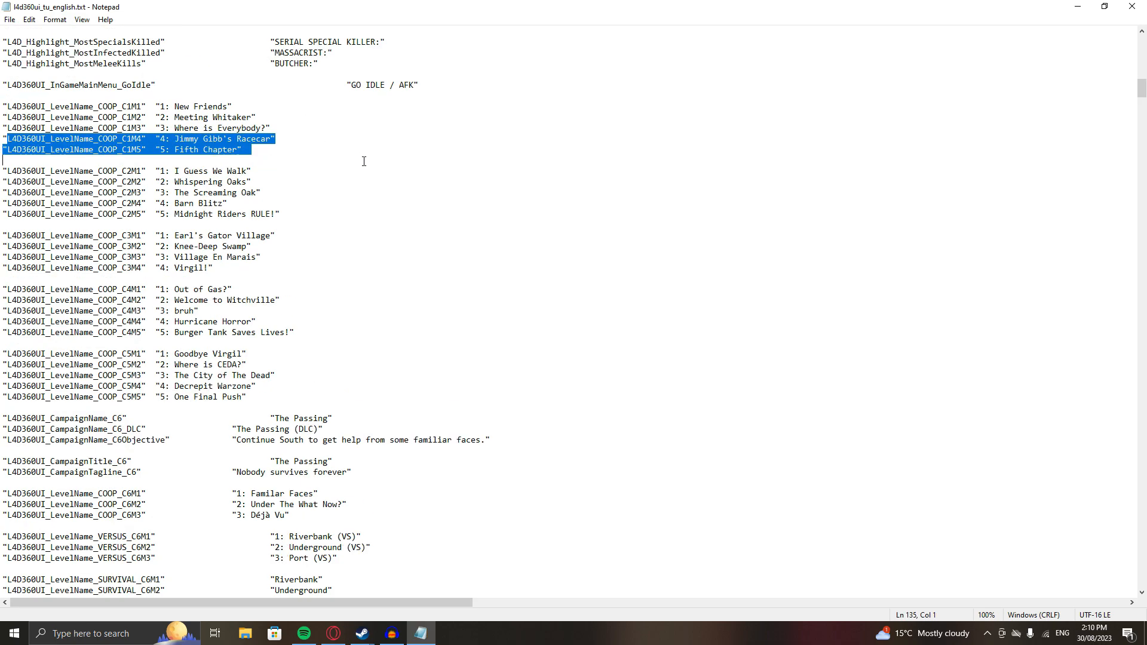
left_click(124, 84)
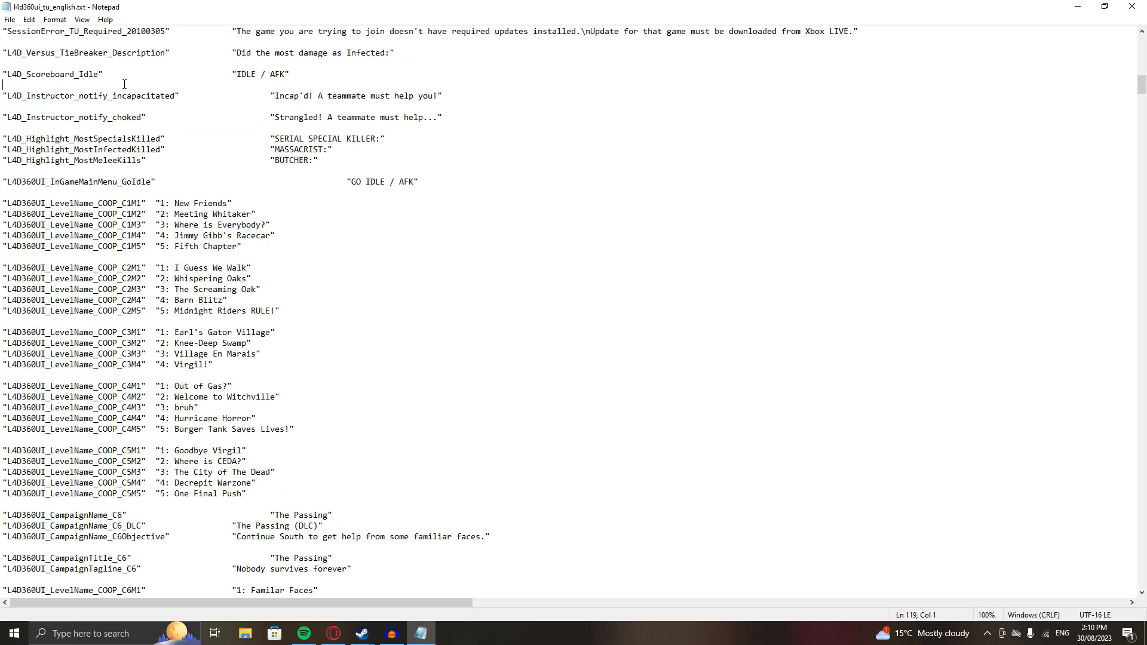
left_click_drag(304, 76, 240, 74)
left_click_drag(159, 96, 275, 118)
left_click_drag(335, 165, 119, 143)
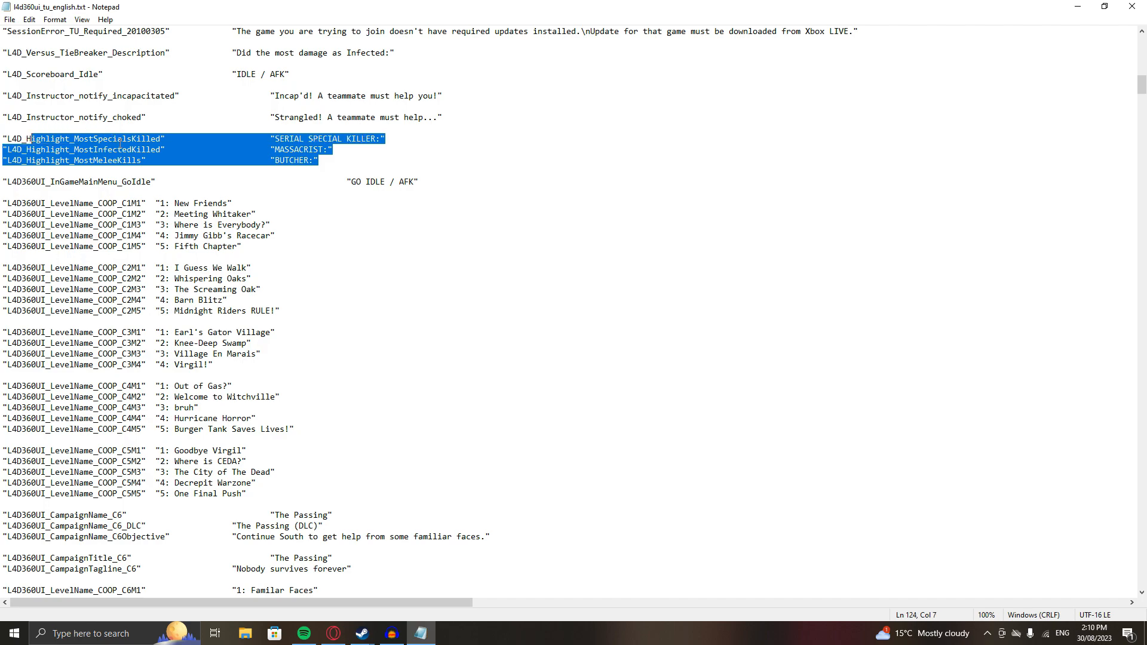
left_click_drag(421, 181, 347, 182)
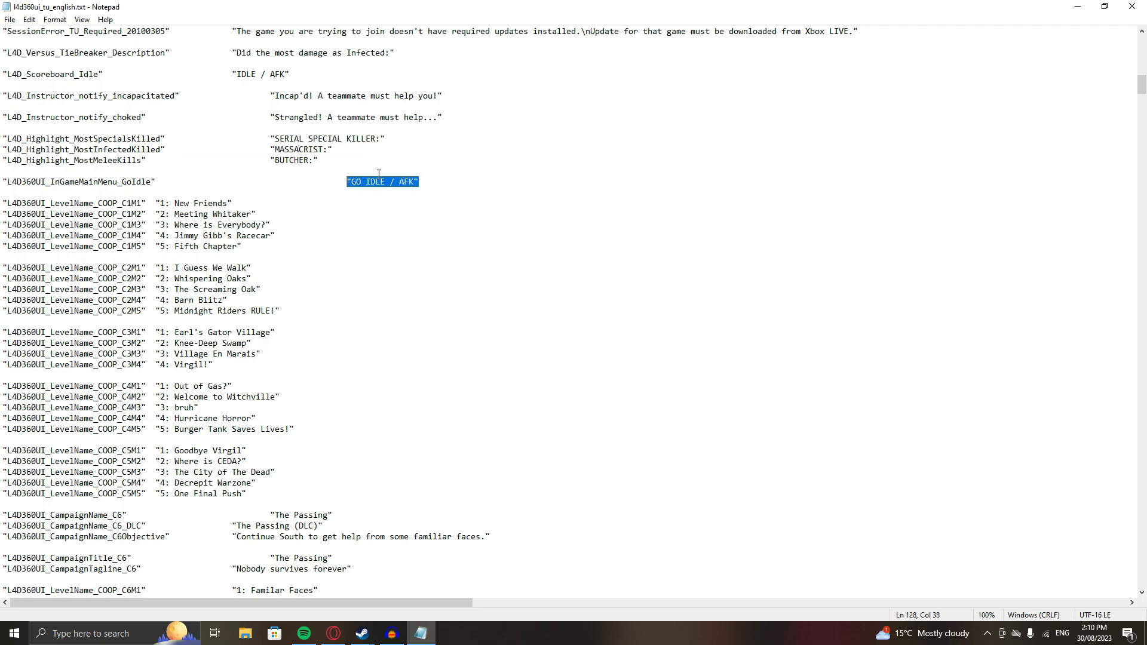
scroll(429, 178, "down", 20)
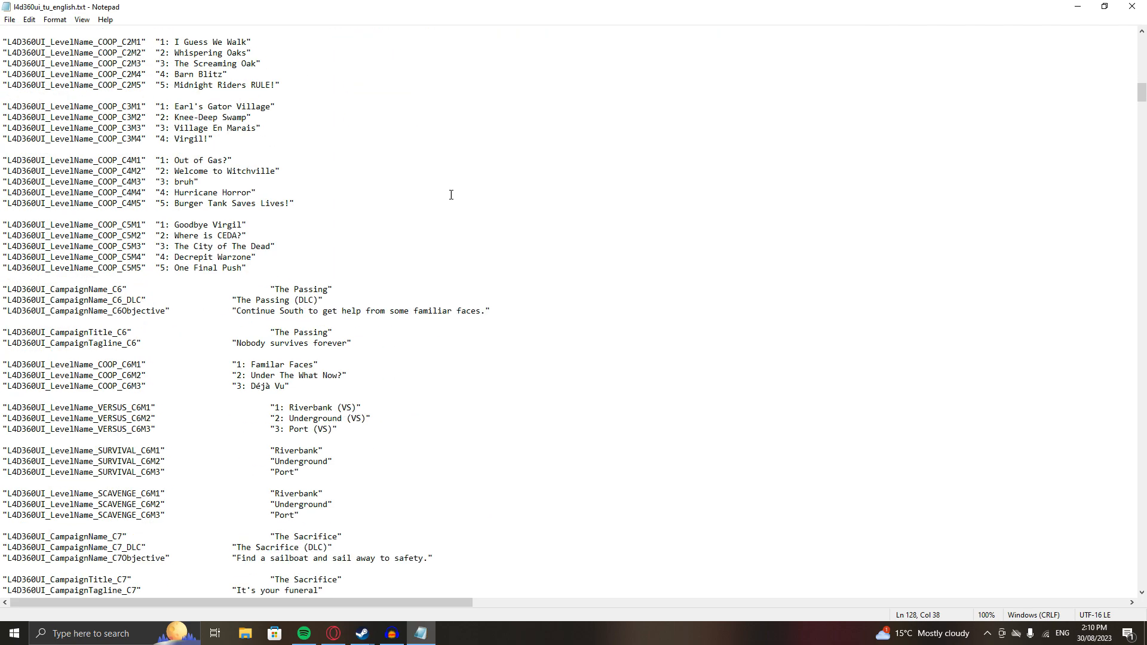
scroll(456, 204, "down", 10)
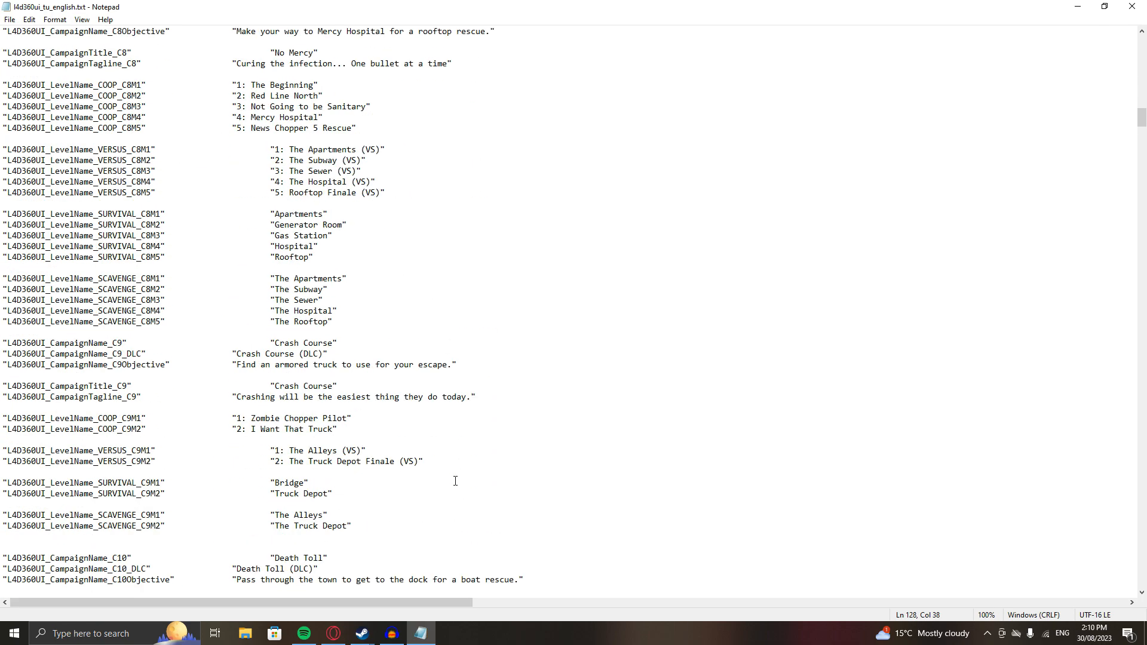
Open the game's left4dead2 folder in File Explorer and open pak01_dir.vpk from it in GCFScape
right_click(257, 638)
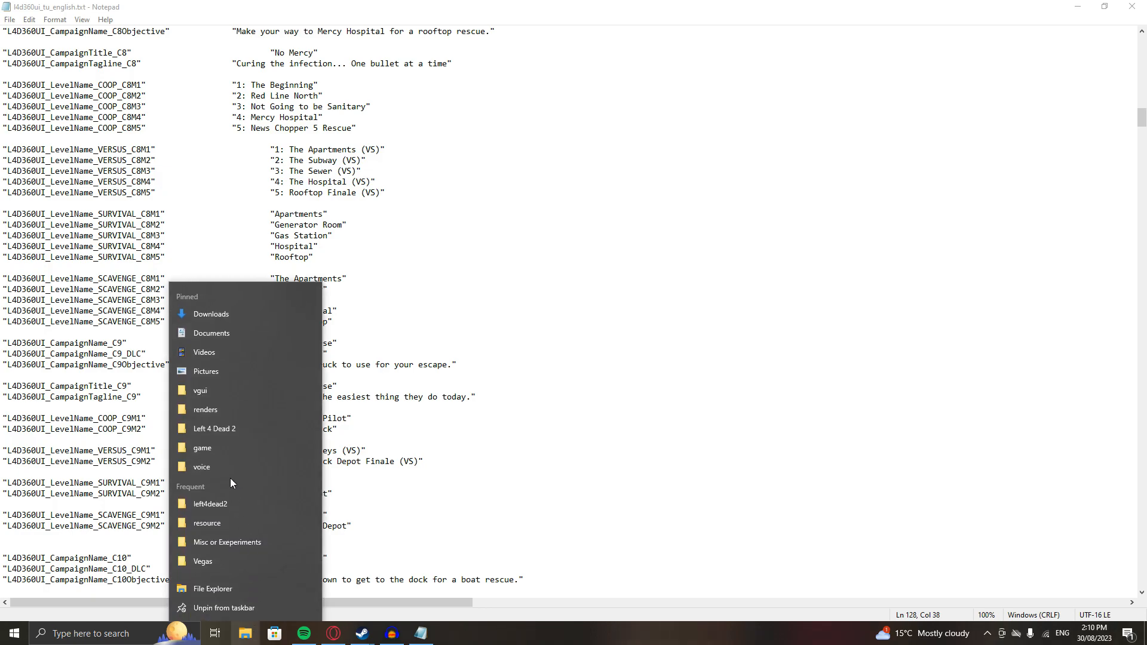
left_click(251, 428)
left_click_drag(559, 69, 918, 55)
double_click(853, 218)
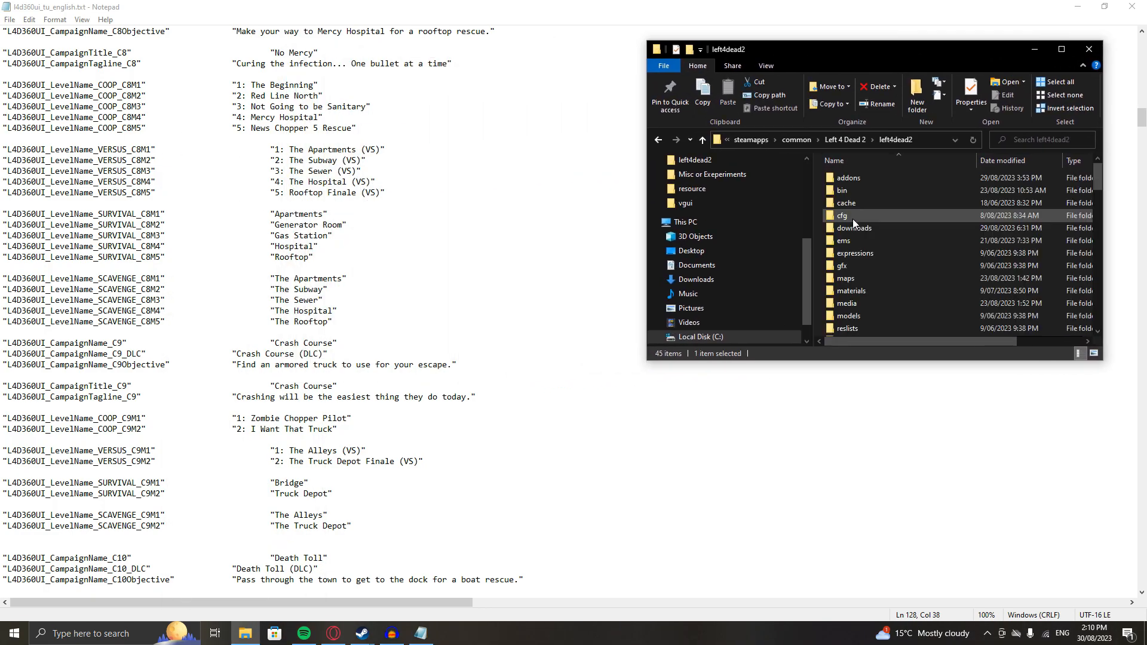
scroll(884, 261, "down", 8)
scroll(885, 260, "down", 15)
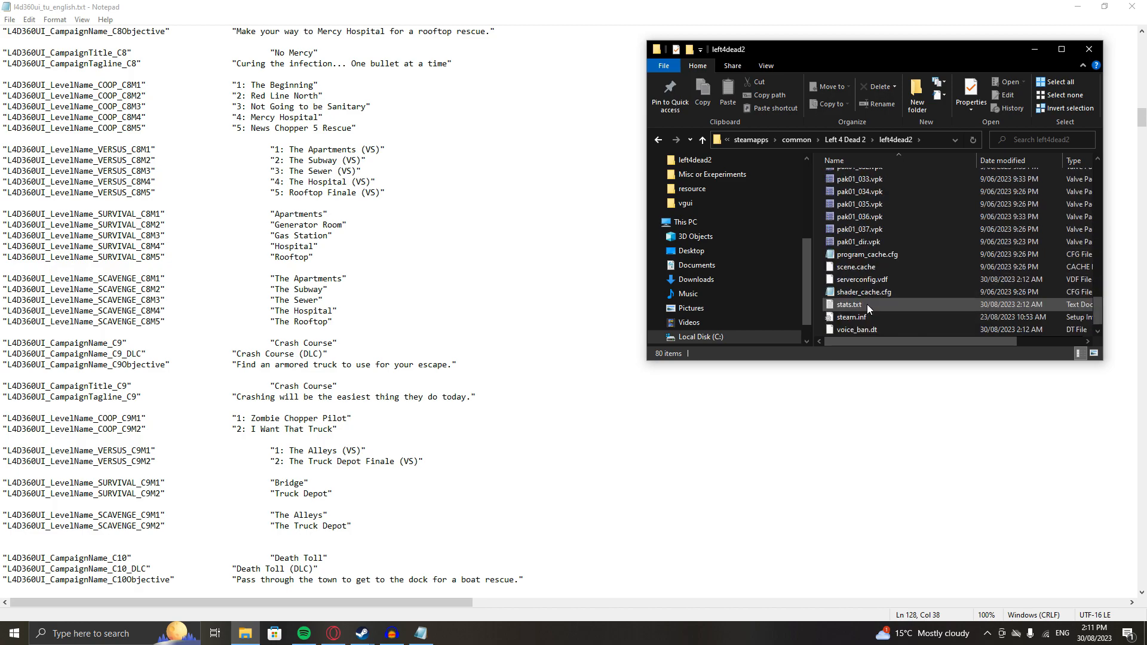
double_click(867, 241)
Move the archive window beside the folder window and open left4dead2_english.txt from the archive's resource folder
left_click_drag(776, 81, 554, 81)
double_click(497, 223)
scroll(517, 202, "down", 20)
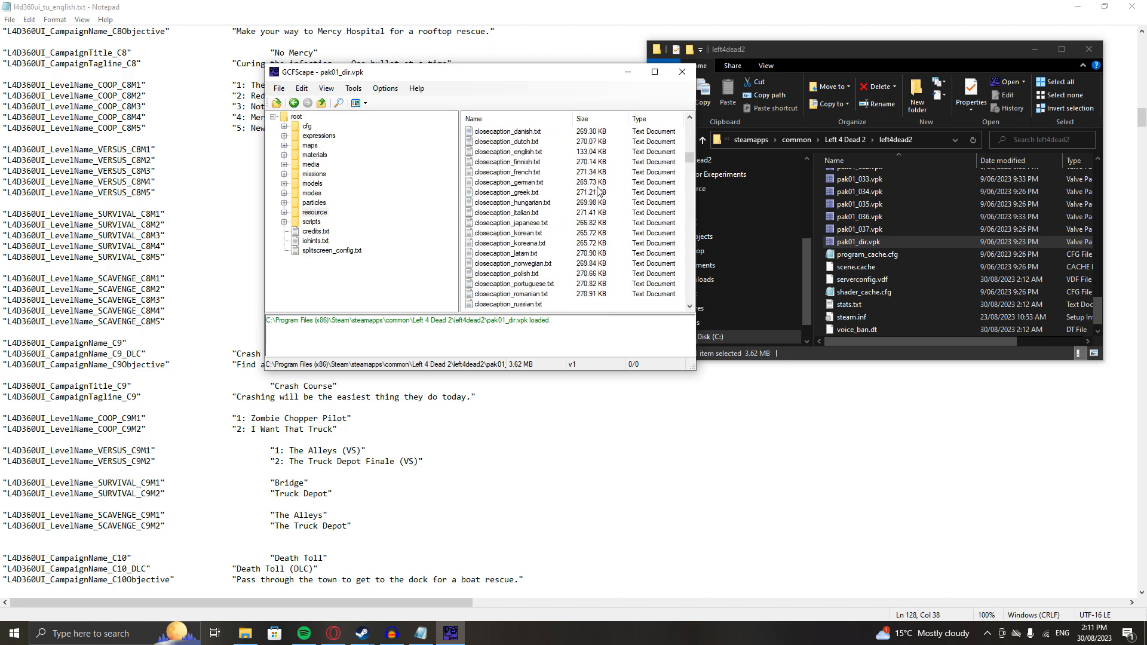
scroll(633, 250, "down", 20)
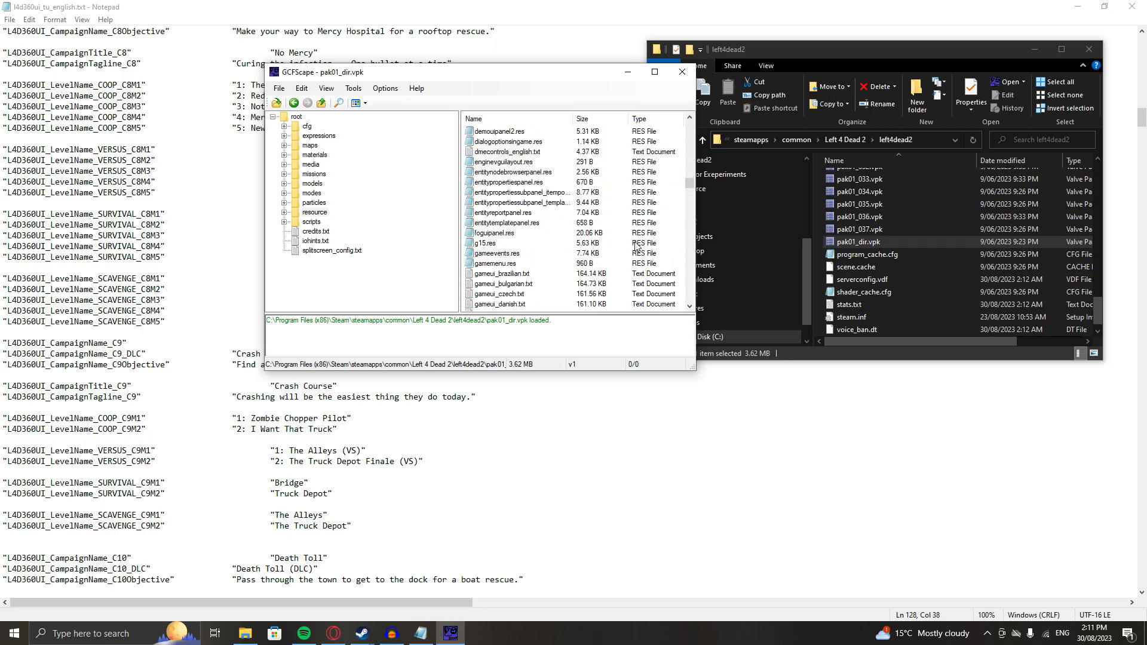
scroll(634, 250, "down", 10)
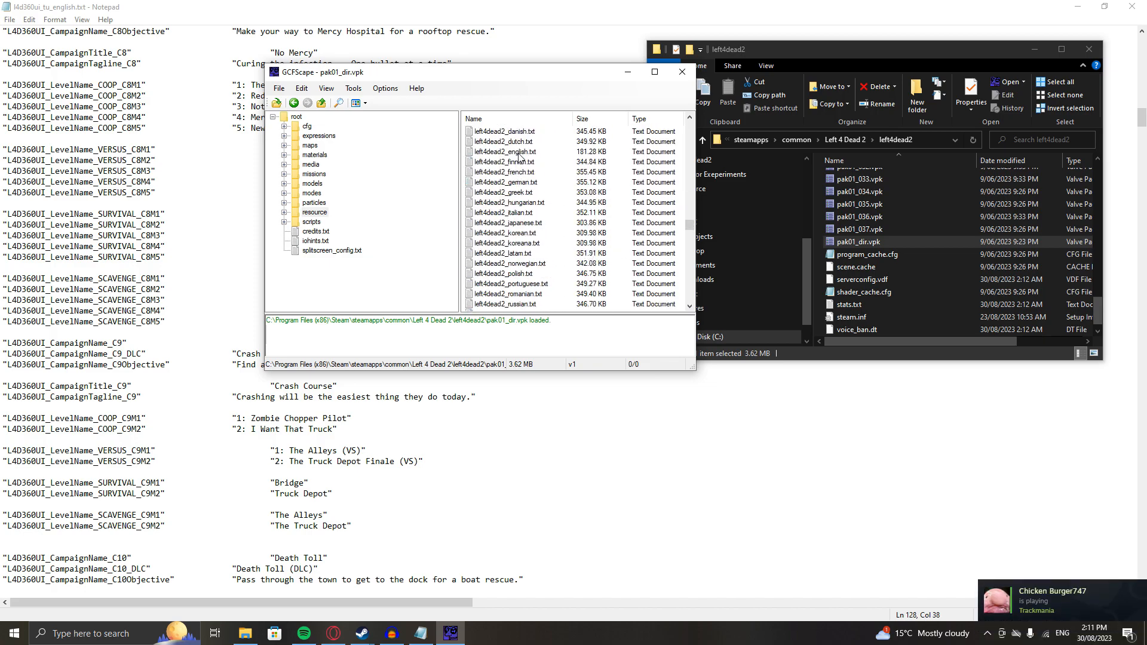
double_click(517, 152)
Look through the scoreboard, game mode, weapon, controller and voting text entries in left4dead2_english.txt
scroll(504, 187, "down", 6)
left_click_drag(475, 179, 665, 244)
left_click(648, 212)
scroll(648, 212, "down", 10)
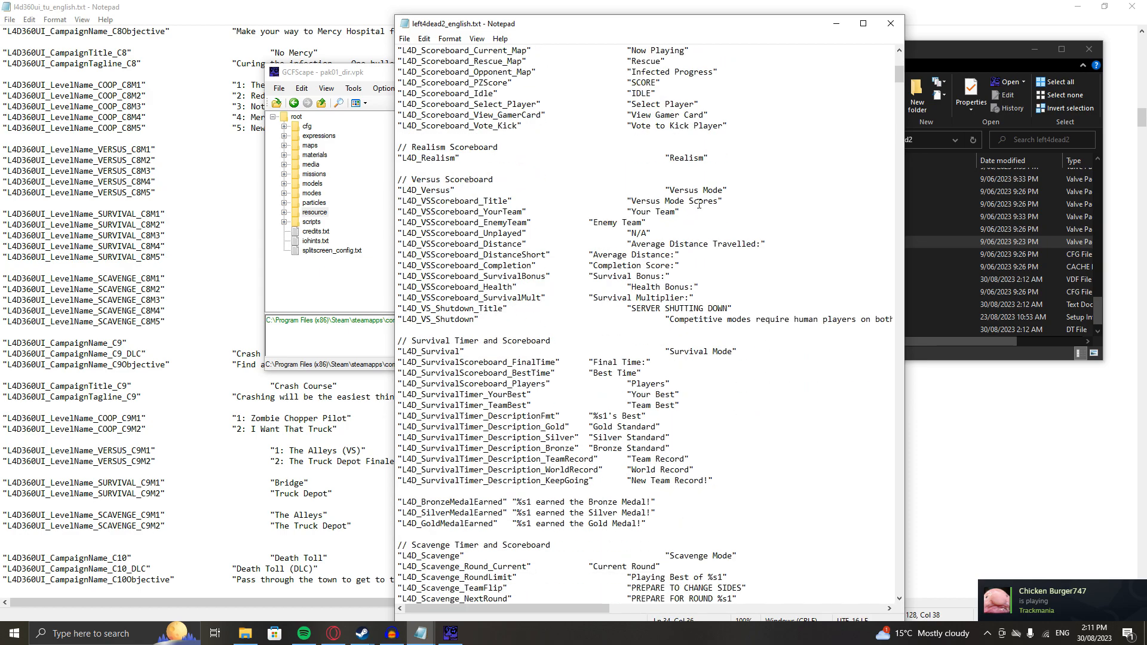
scroll(702, 236, "down", 2)
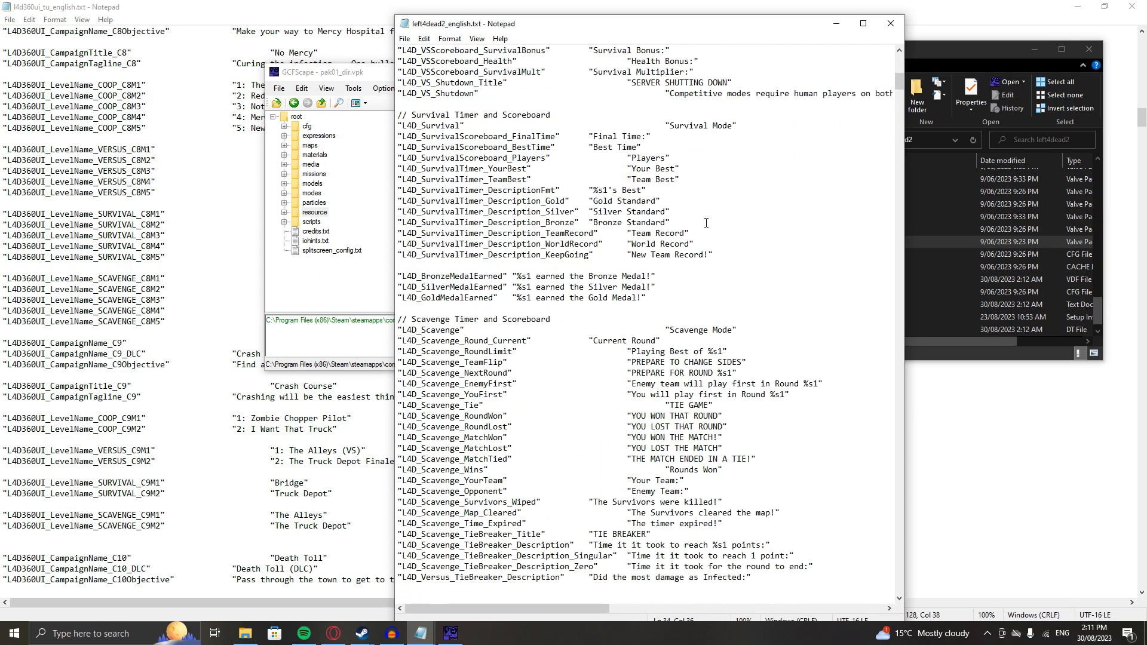
scroll(707, 223, "down", 20)
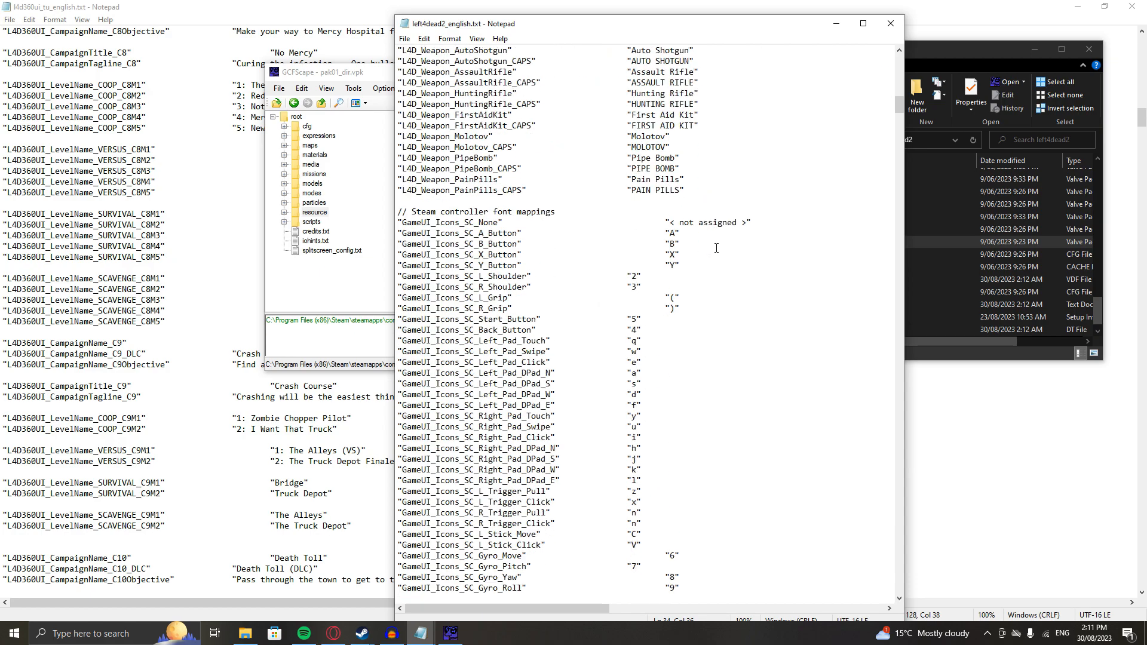
scroll(716, 248, "down", 20)
scroll(763, 261, "down", 16)
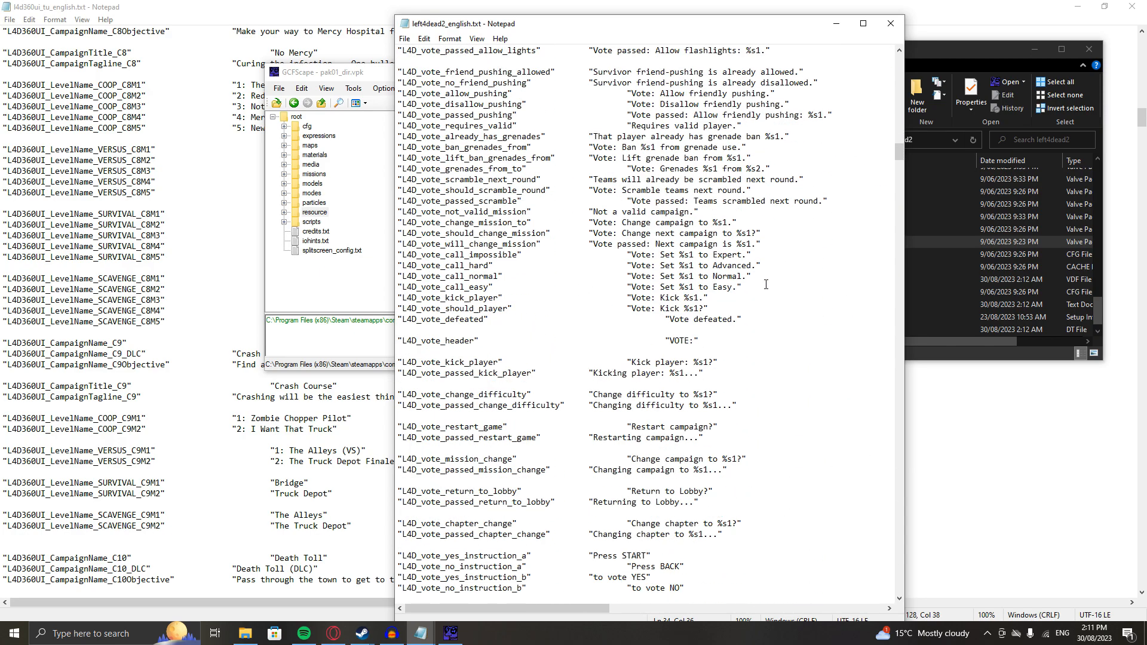
scroll(766, 284, "up", 12)
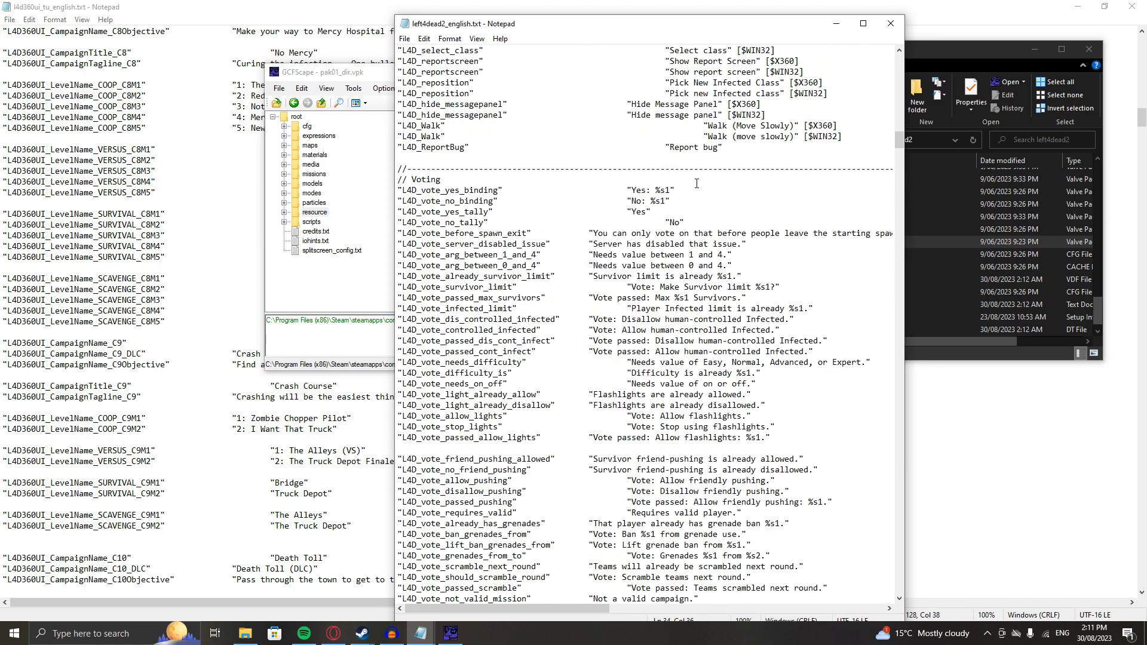
Copy the L4D_vote_no_tally line into l4d360ui_tu_english.txt as a separate entry below VERSUS_C8M5 and save the file
left_click_drag(685, 223, 395, 223)
key("ctrl+c")
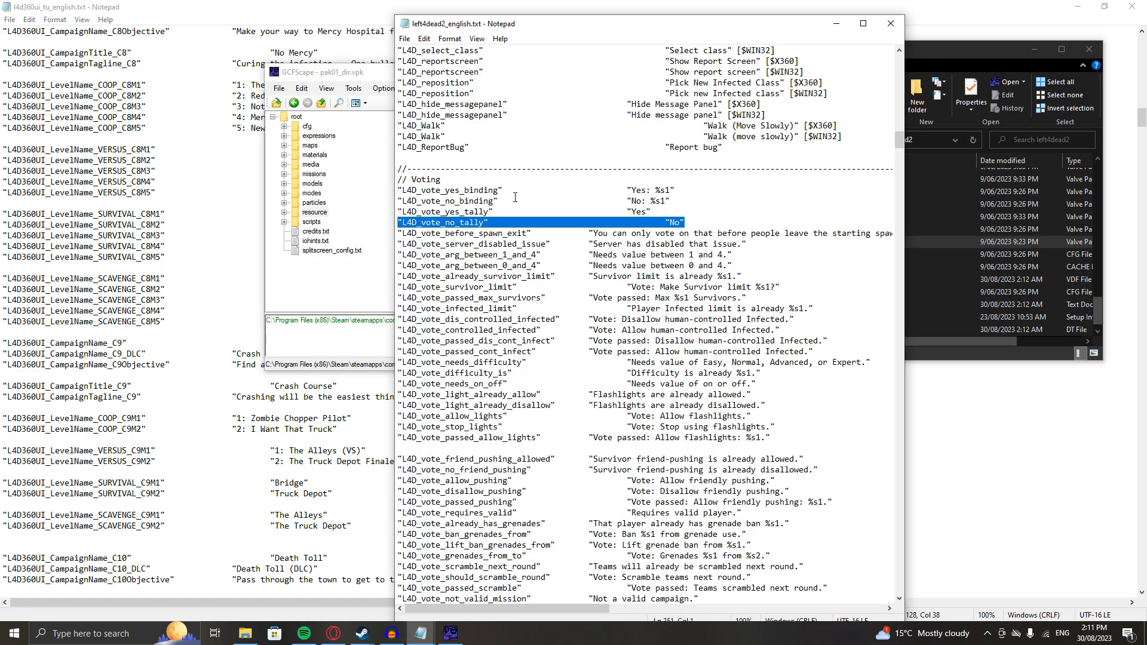
left_click(168, 202)
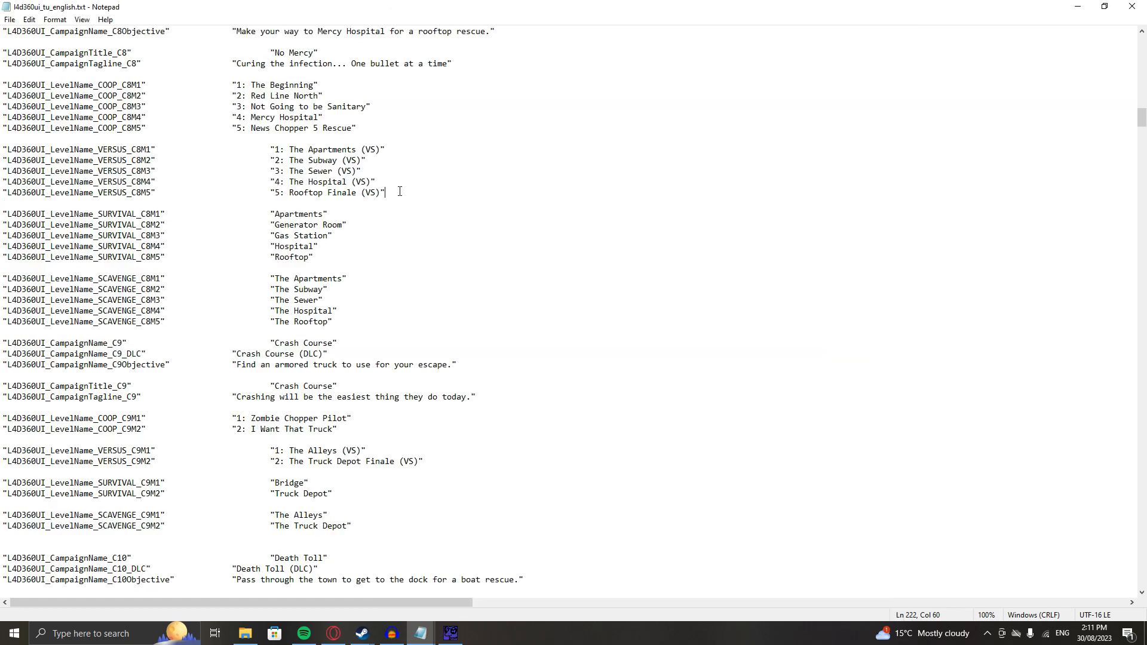
key("Return")
key("Return")
key("ctrl+v")
key("ctrl+s")
Change the value of the L4D_vote_no_tally entry to "Nah" and save the file
left_click_drag(286, 214, 275, 215)
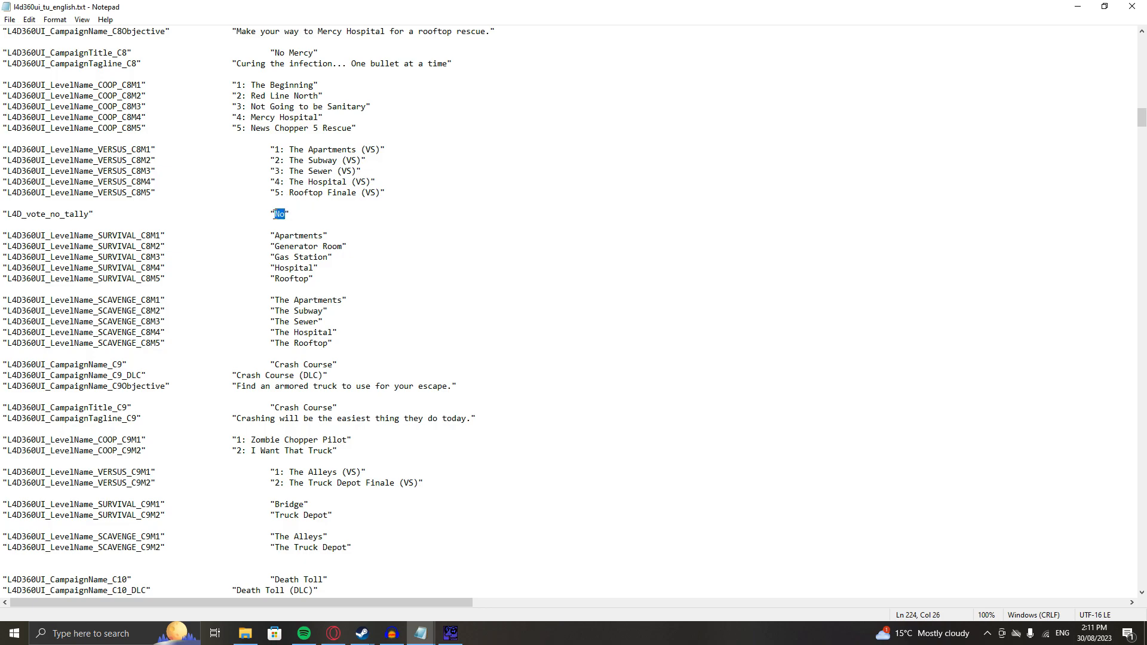
key("BackSpace")
type("Nah")
key("ctrl+s")
Delete the L4D_vote_no_tally entry and its extra blank line below VERSUS_C8M5, and save the file
left_click_drag(303, 215, 112, 208)
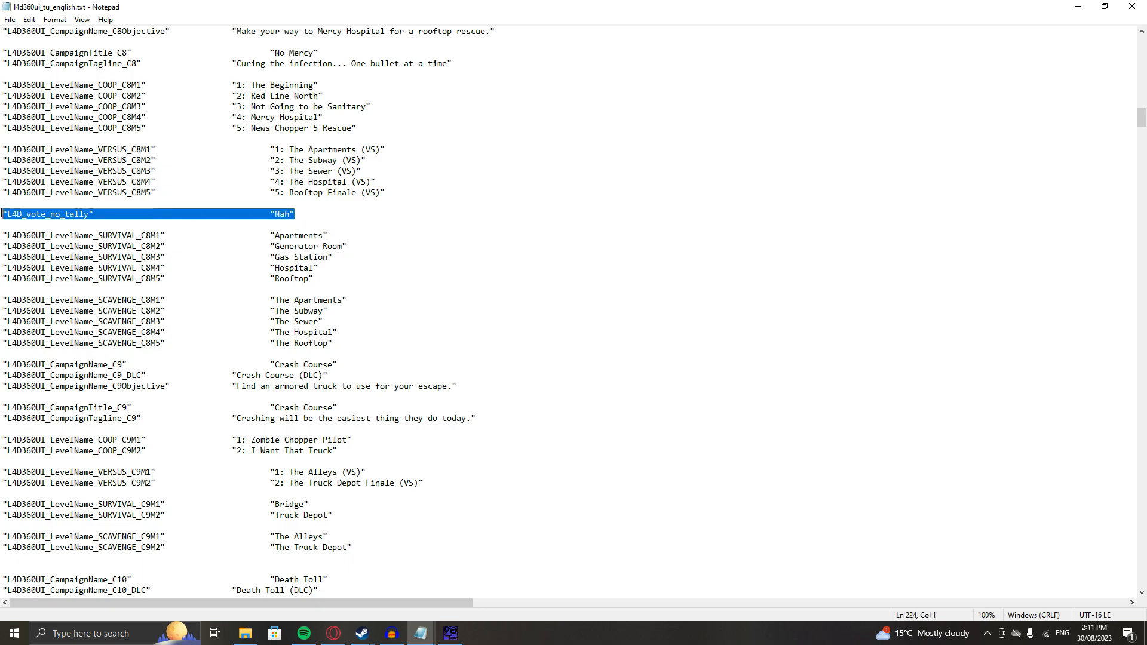
key("BackSpace")
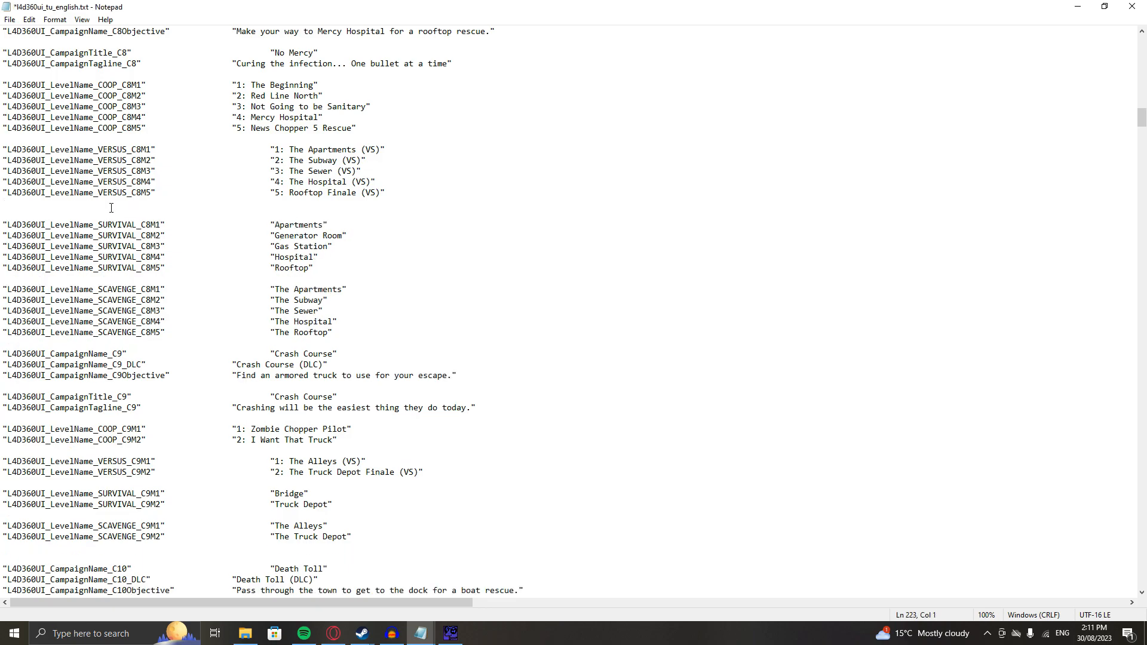
key("BackSpace")
key("ctrl+s")
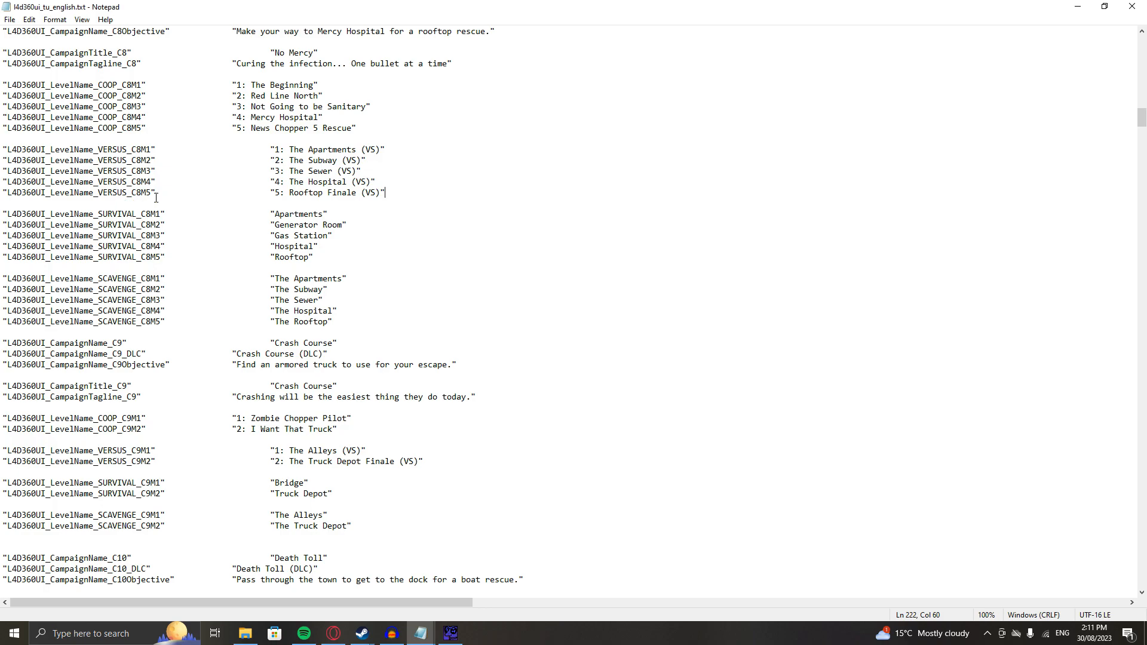
Examine the co-op level name entries COOP_C1M1 to COOP_C1M5 below the InGameMainMenu_GoIdle entry
scroll(371, 291, "up", 5)
scroll(371, 291, "up", 20)
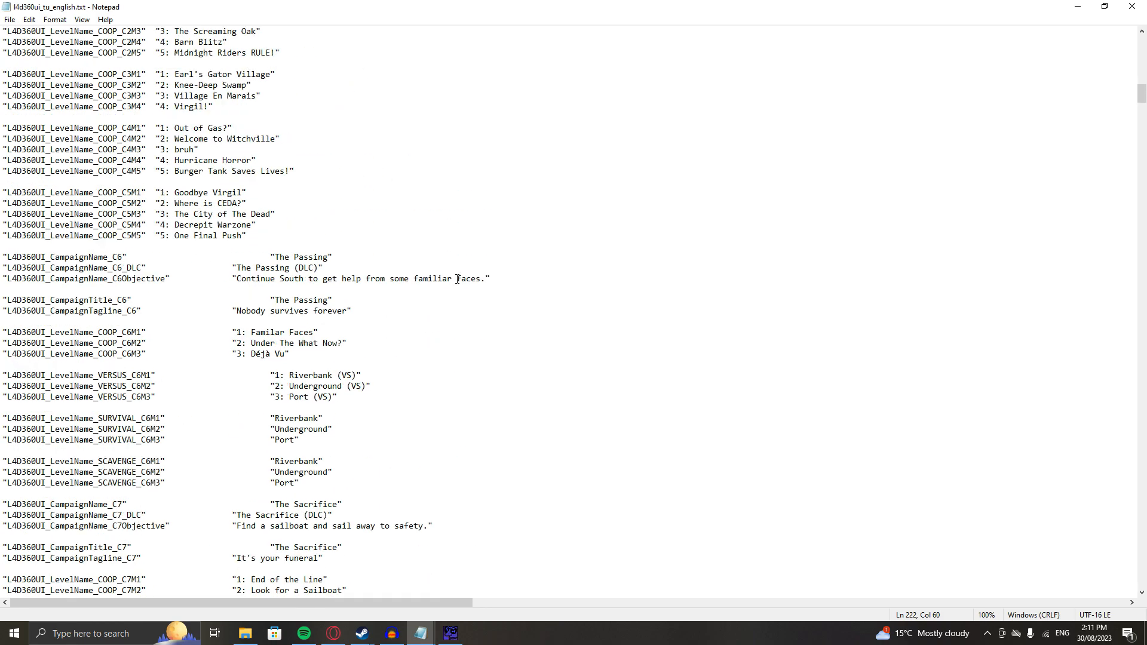
scroll(296, 272, "up", 1)
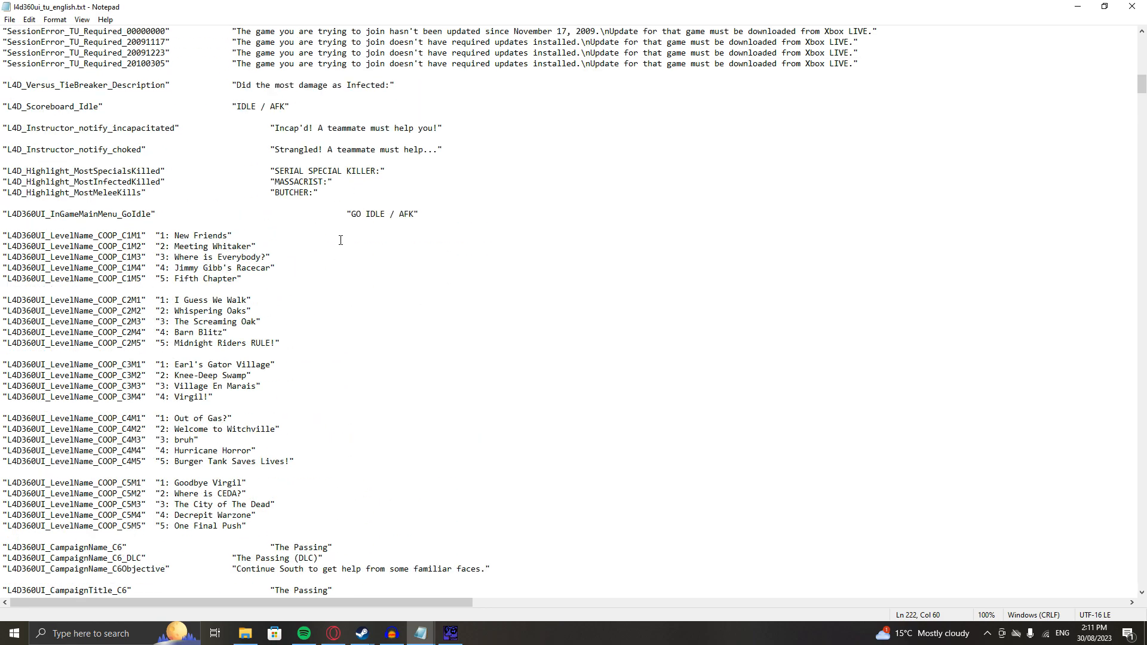
left_click_drag(330, 281, 2, 239)
left_click(328, 300)
left_click_drag(247, 279, 3, 236)
left_click_drag(230, 235, 177, 234)
left_click(199, 236)
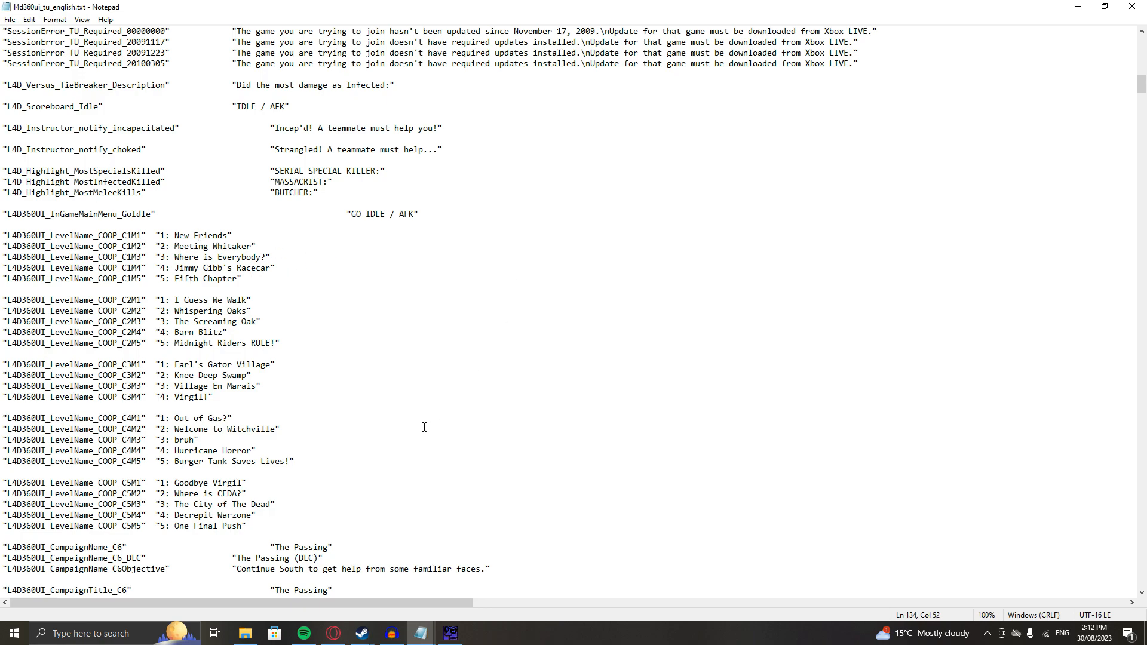